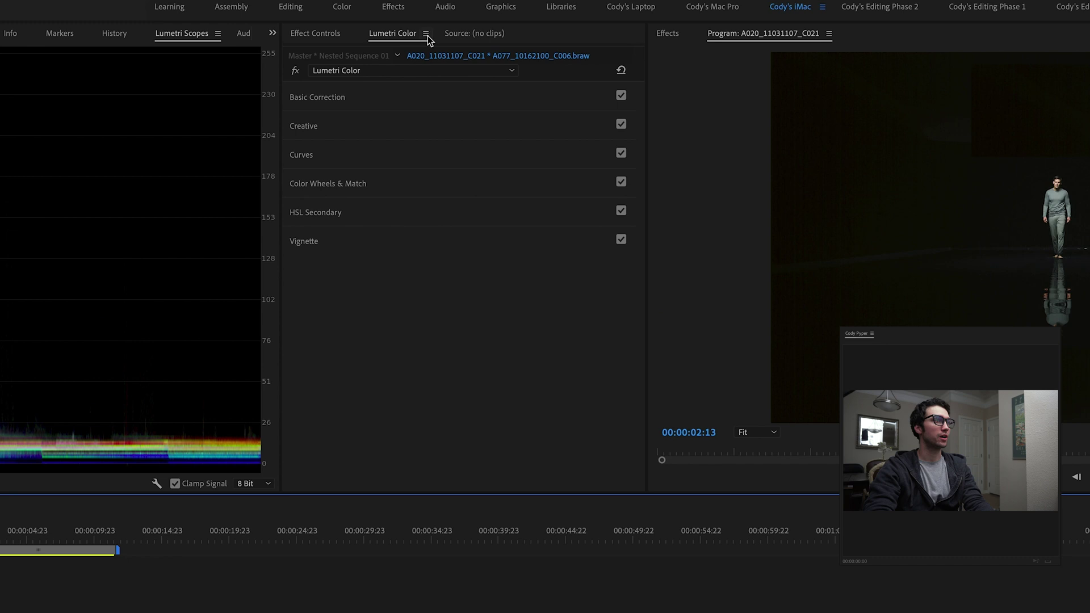
Export the Lumetri grade as a .look file named "Void Scene 9 LUT".
click(427, 34)
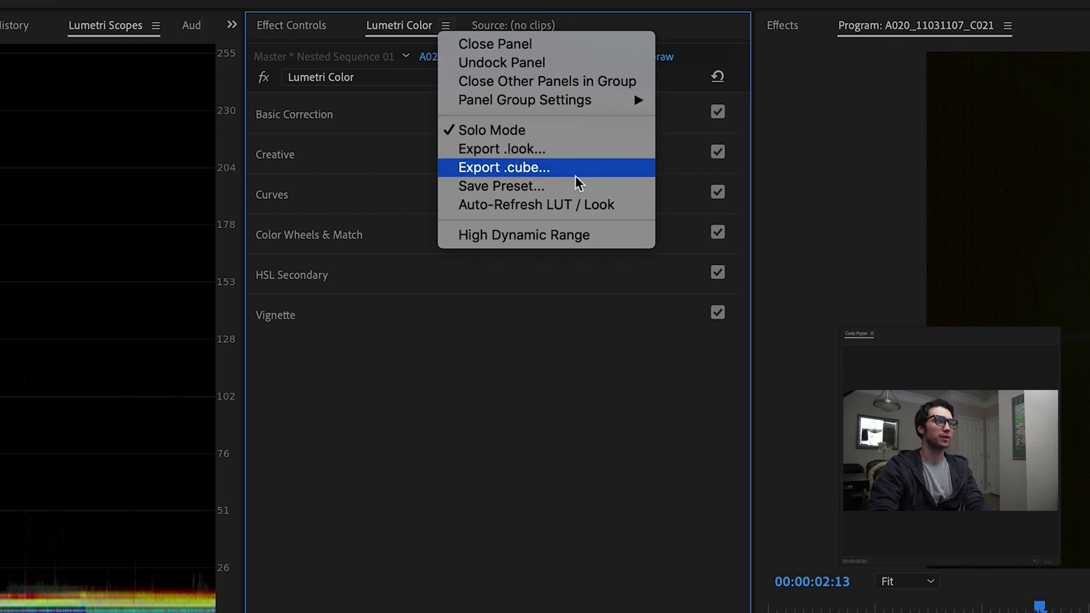
click(486, 150)
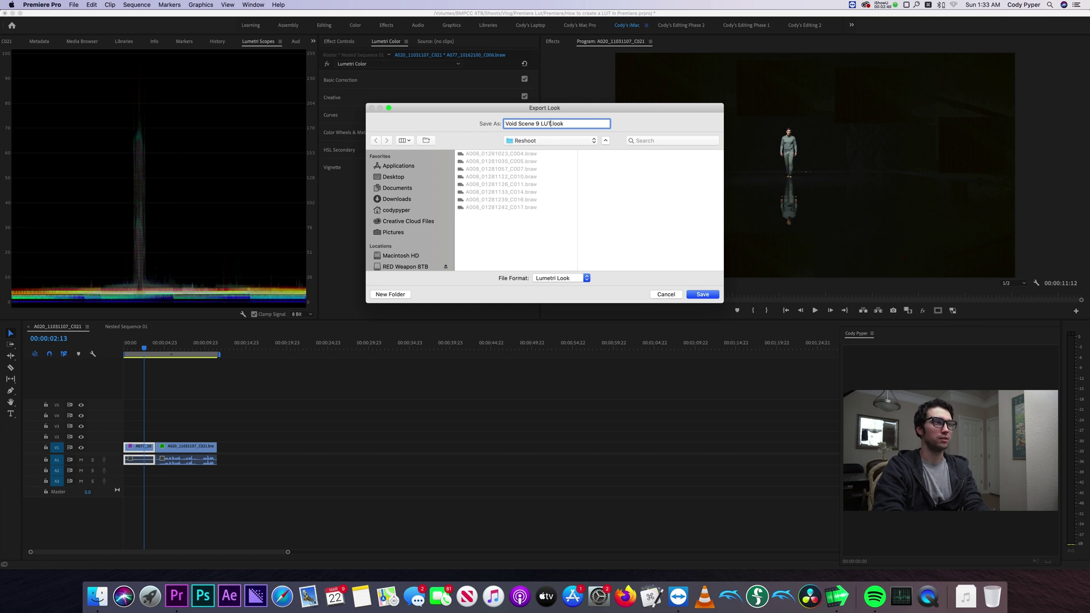
key(Return)
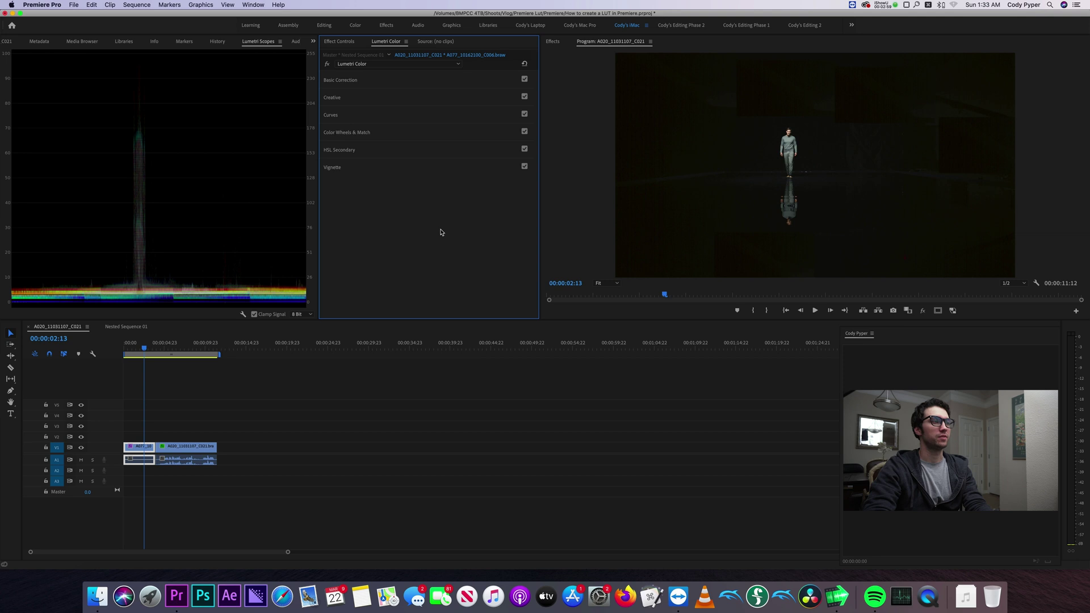
Export the same Lumetri grade as a Cube LUT named "Void Scene 9 LUT.cube" in the LUTs folder.
click(406, 42)
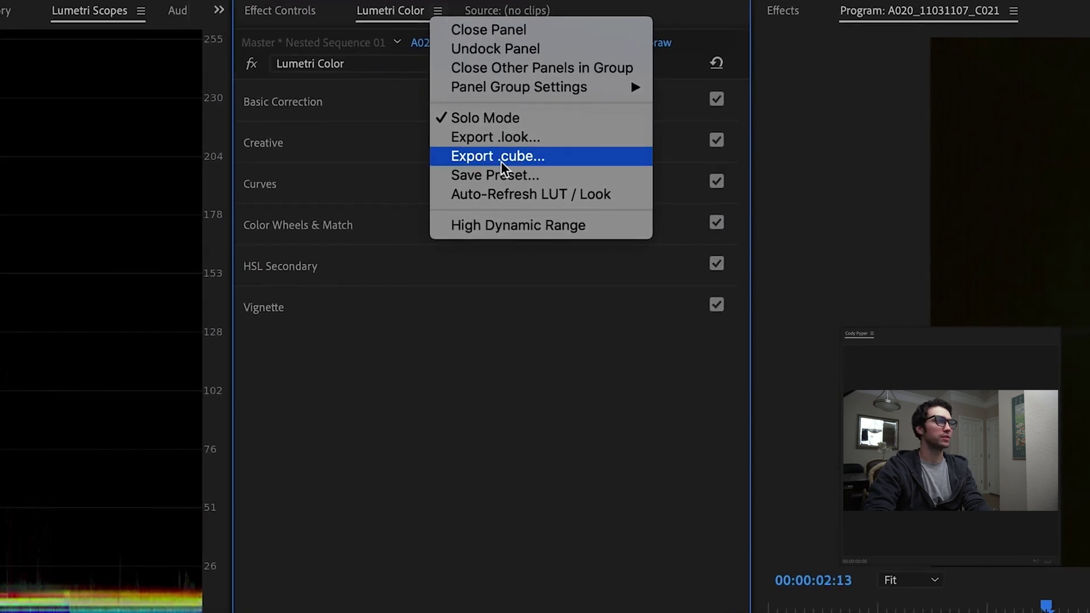
click(502, 164)
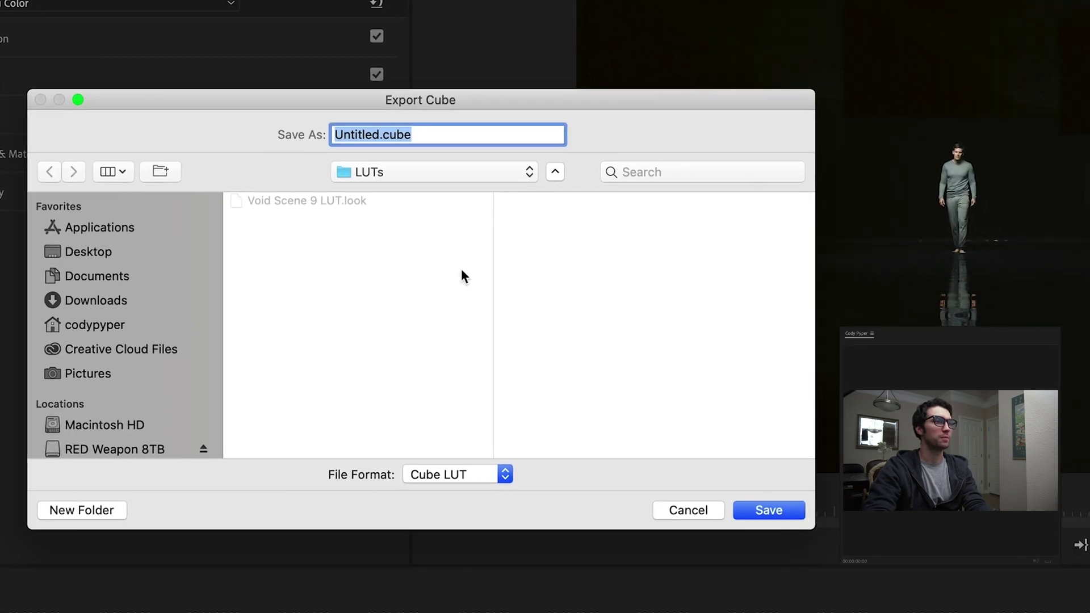
text(Void Scene 9 LUT.cube)
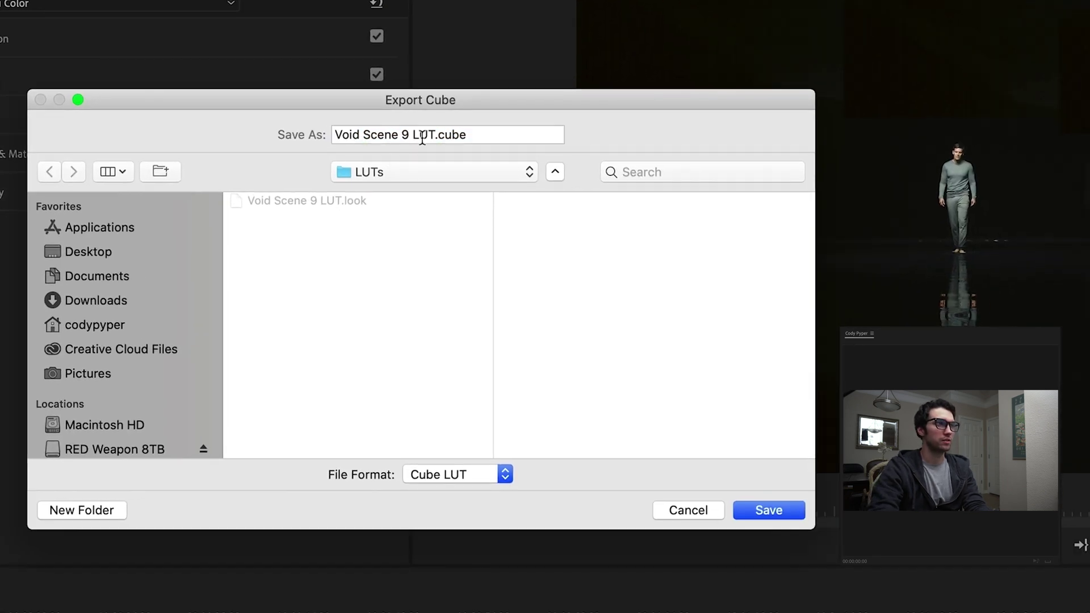
click(758, 513)
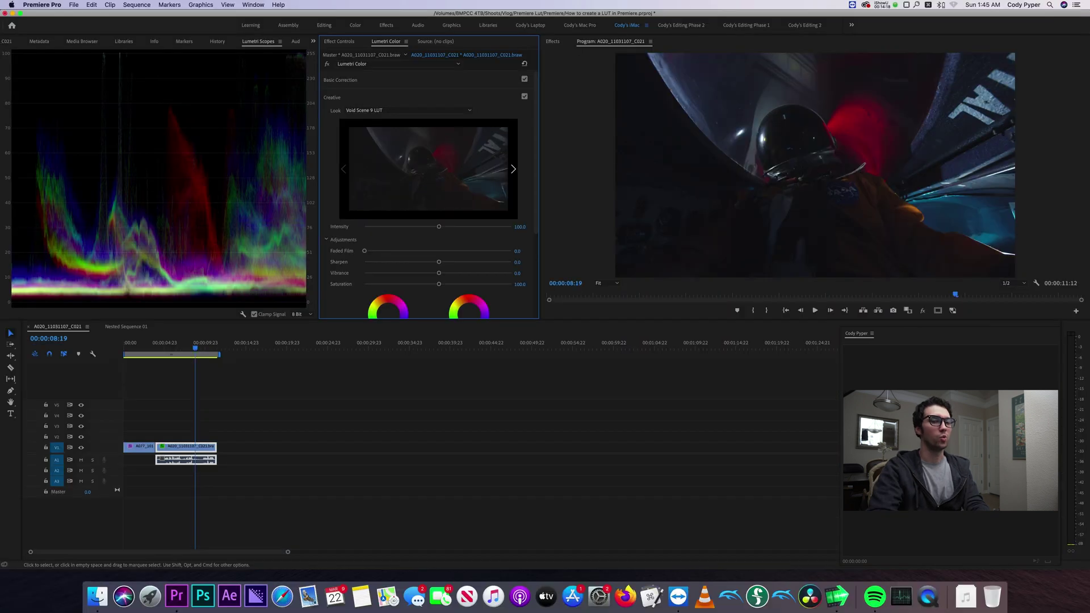
Switch to Firefox, search the web for "difference between look file and cube" and read through an article on LUTs.
key(super+Tab)
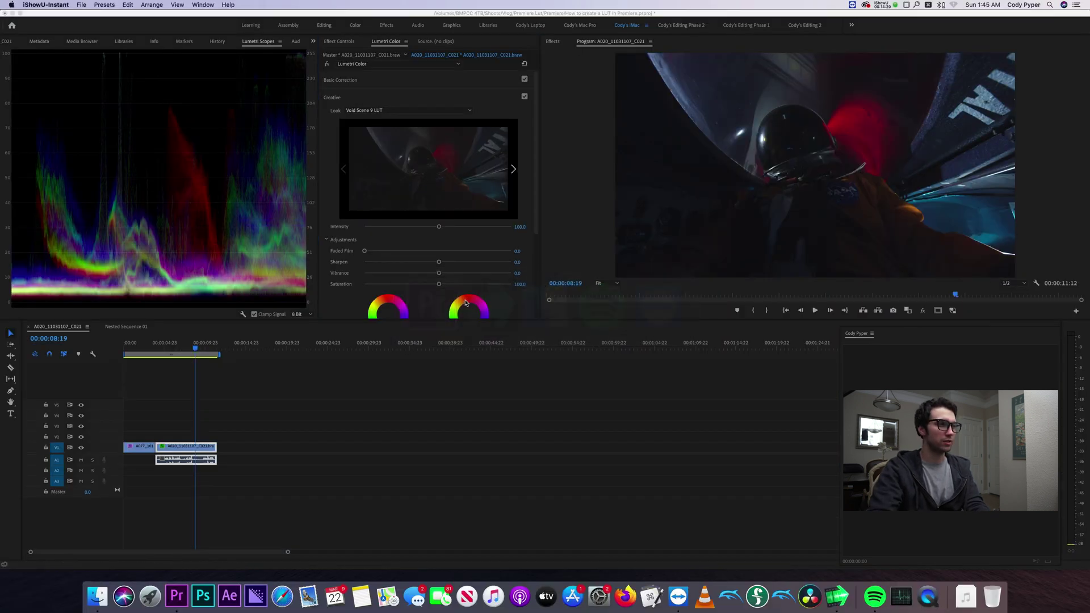
key(super+Tab)
key(super+space)
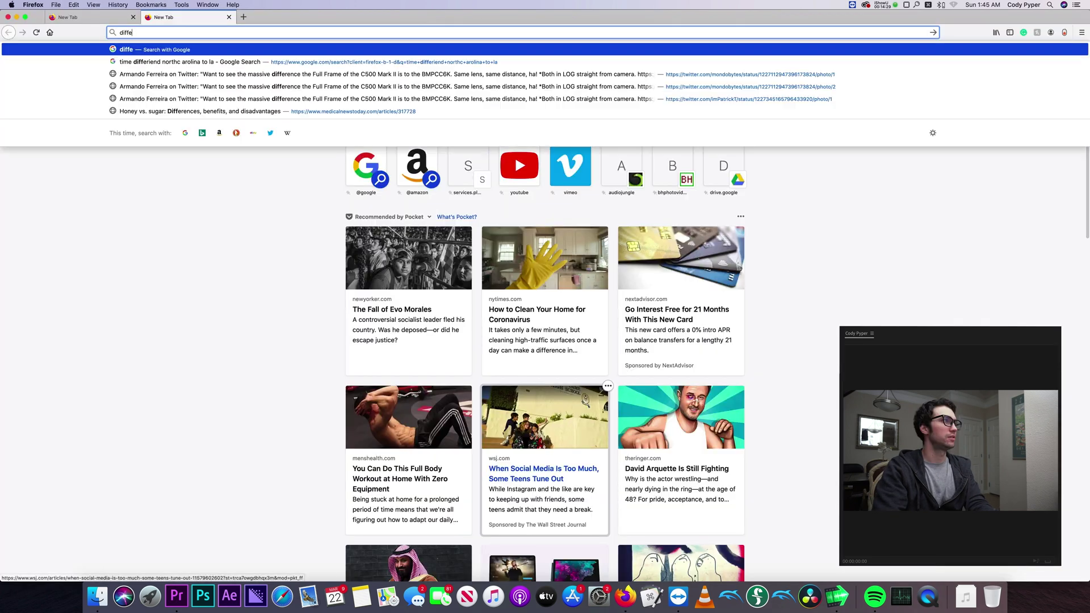
text(rence between look file and cube)
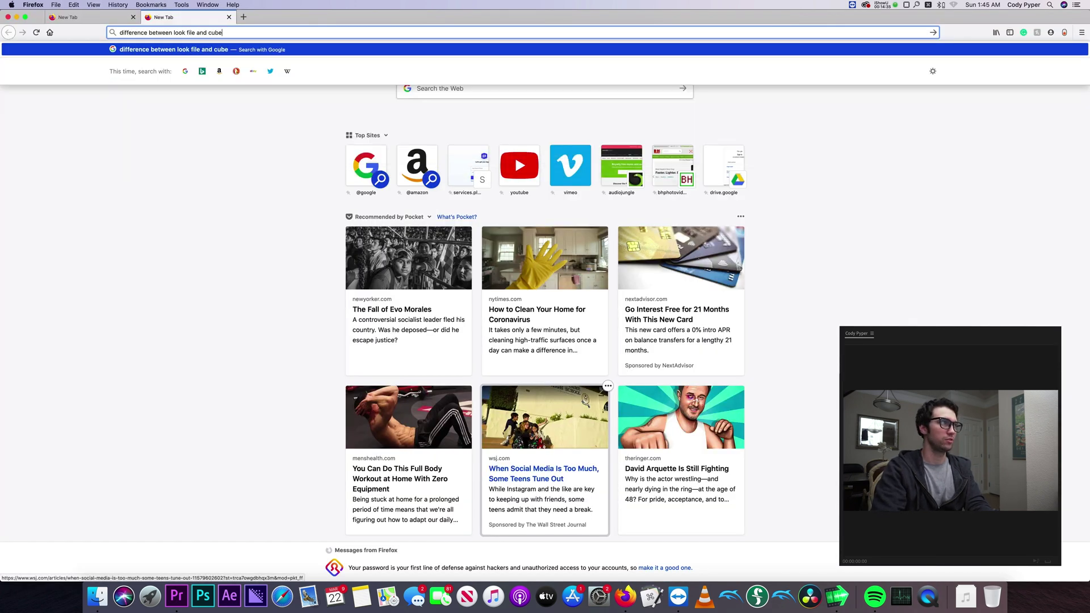
key(Return)
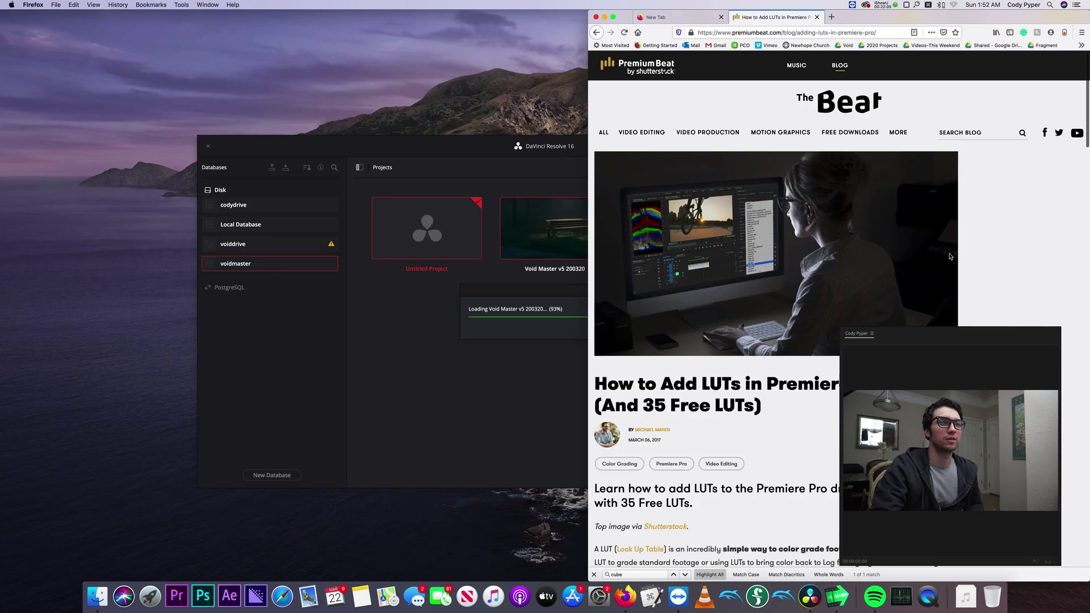
scroll(951, 256, down, 10)
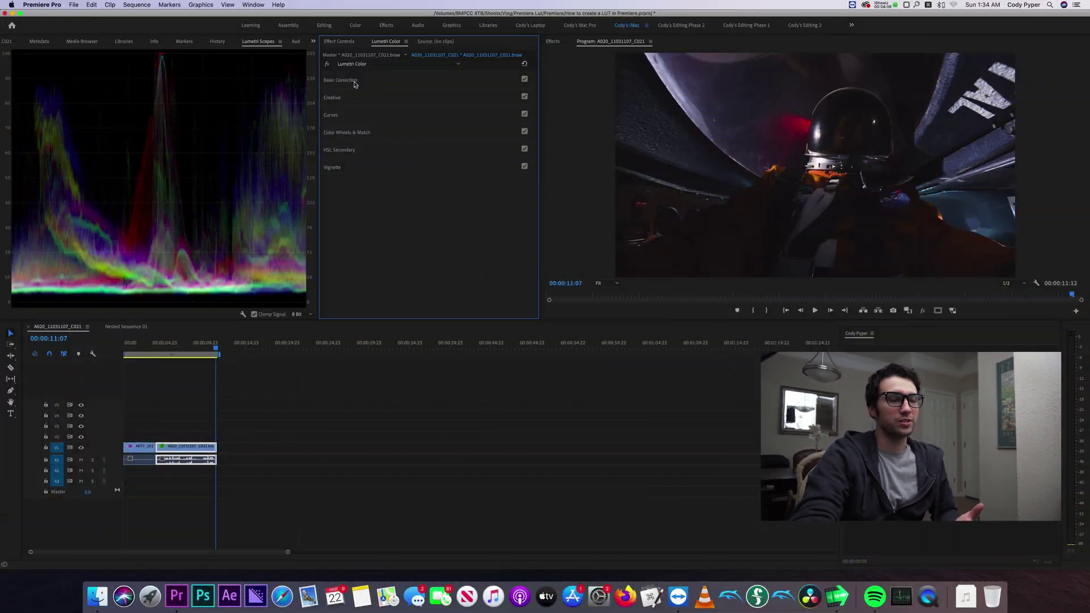
Apply ALEXA_Default_LogC2Rec709 as the input LUT in the clip's Basic Correction settings.
click(354, 82)
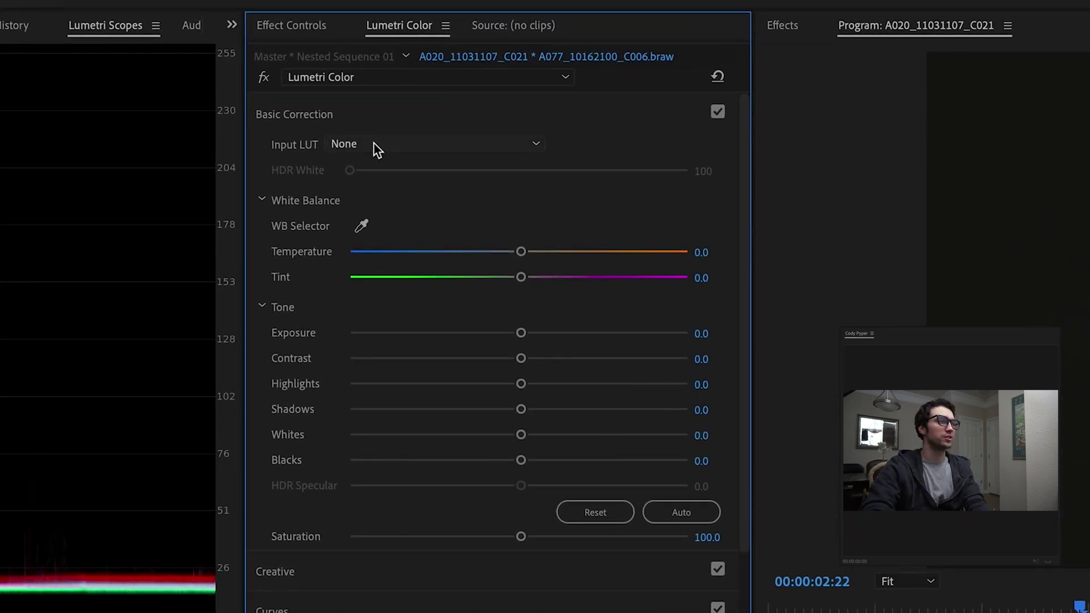
click(374, 144)
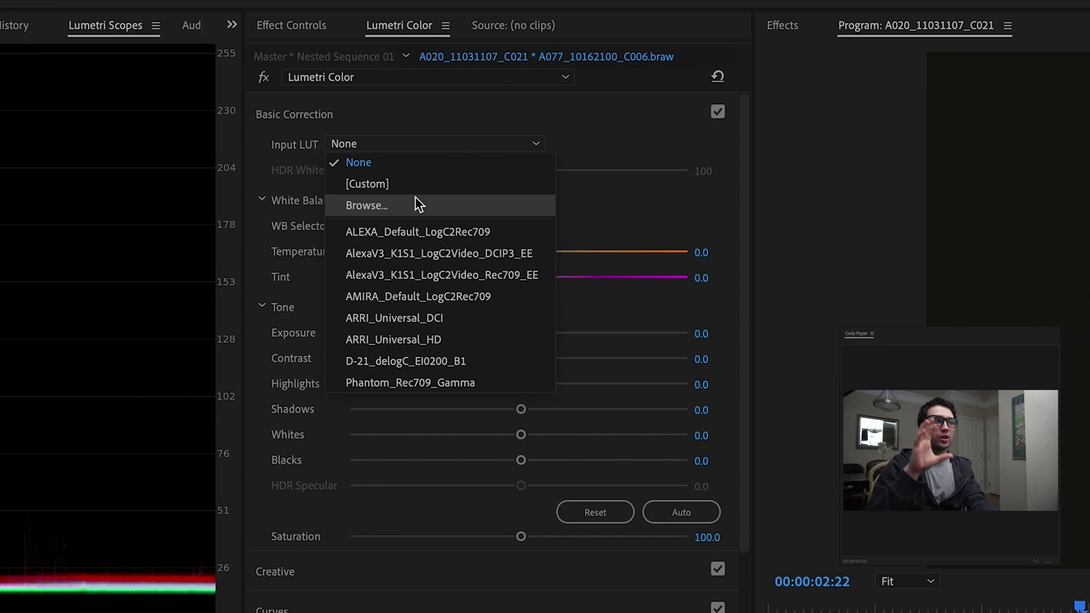
click(483, 232)
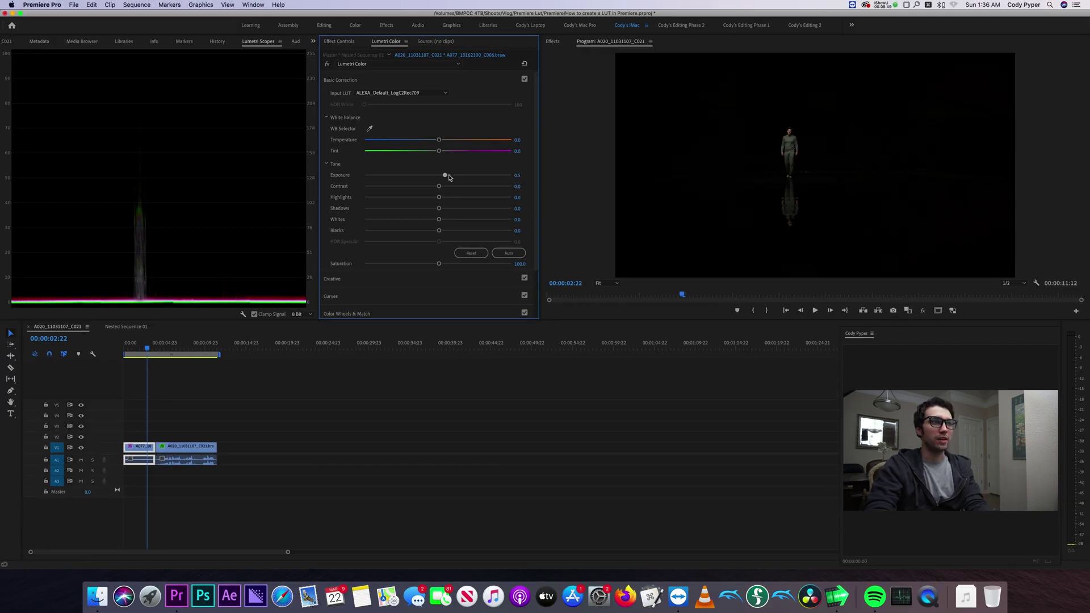
Push the clip's Exposure to its maximum and try adjusting the Blacks under the ALEXA input LUT.
drag(449, 178, 568, 180)
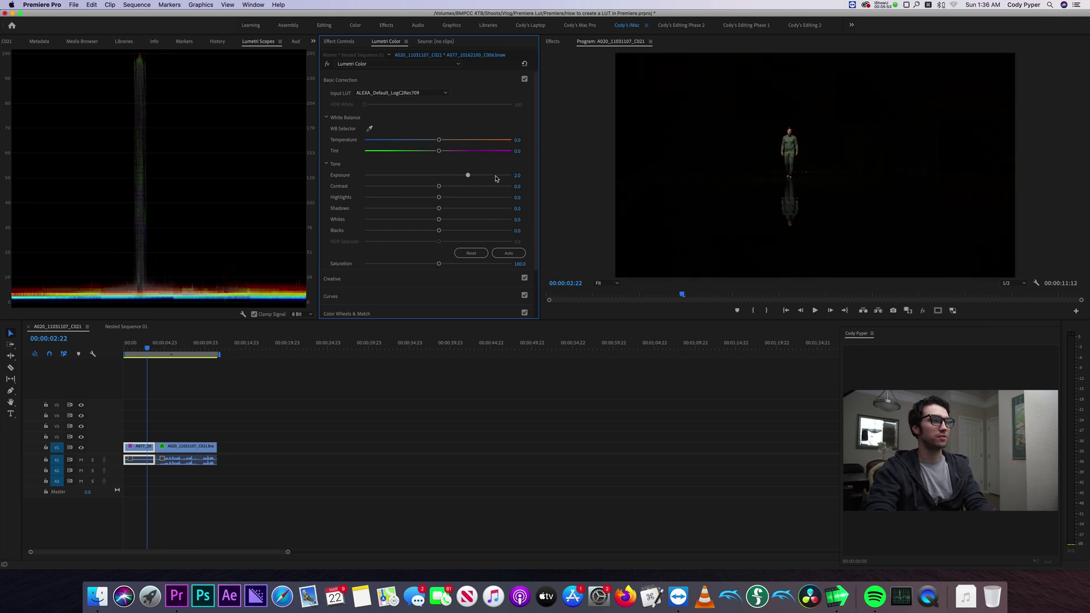
drag(523, 176, 525, 176)
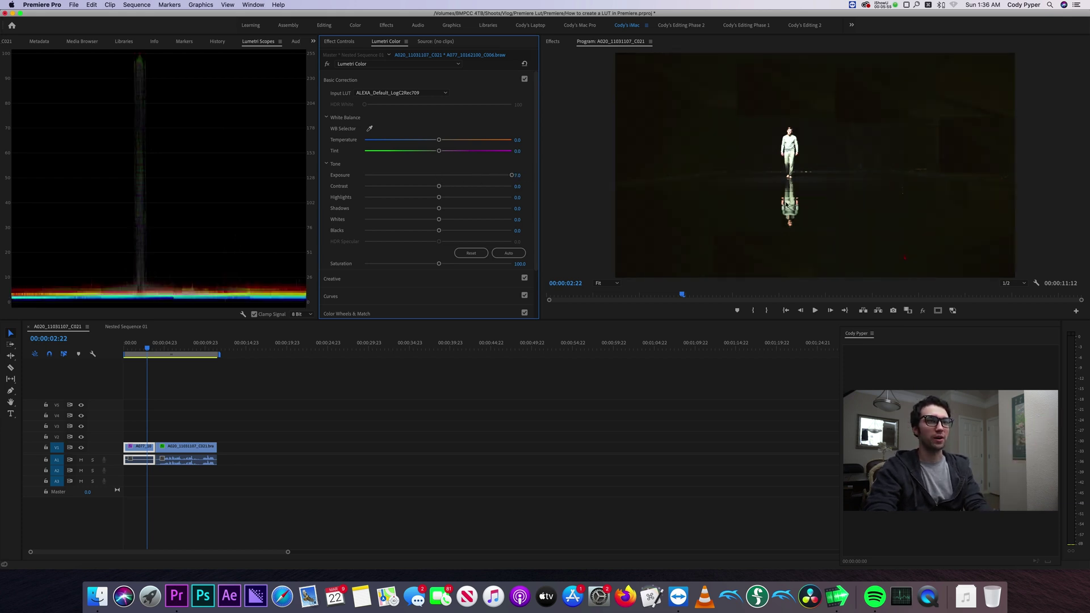
mouse_move(441, 234)
mouse_down()
mouse_move(463, 233)
mouse_move(440, 232)
mouse_up()
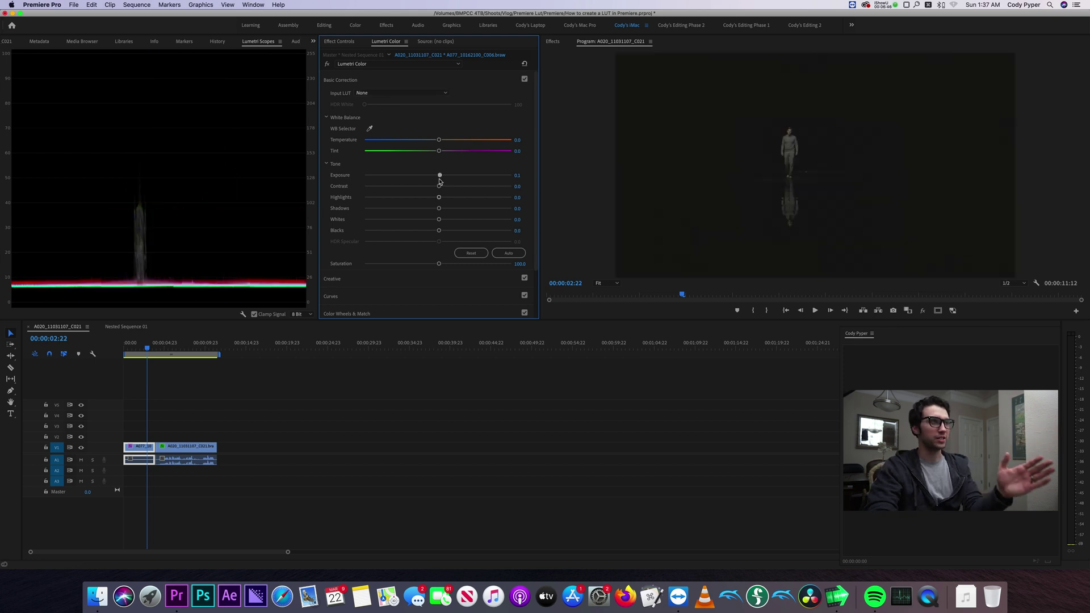
Keep the input LUT at None and raise the clip's Exposure to its maximum.
click(373, 94)
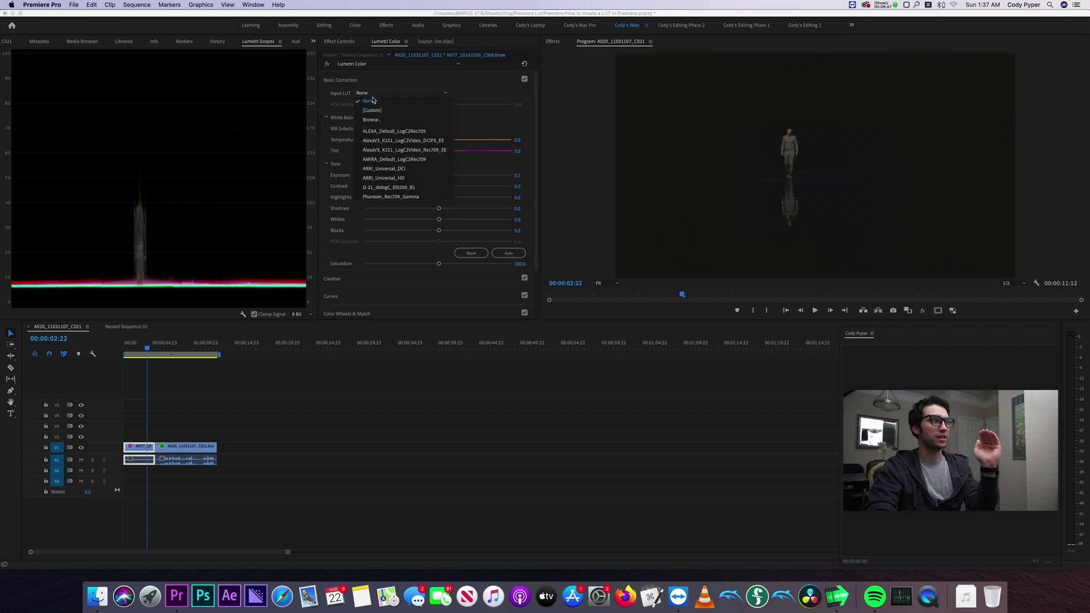
click(373, 100)
drag(439, 174, 513, 177)
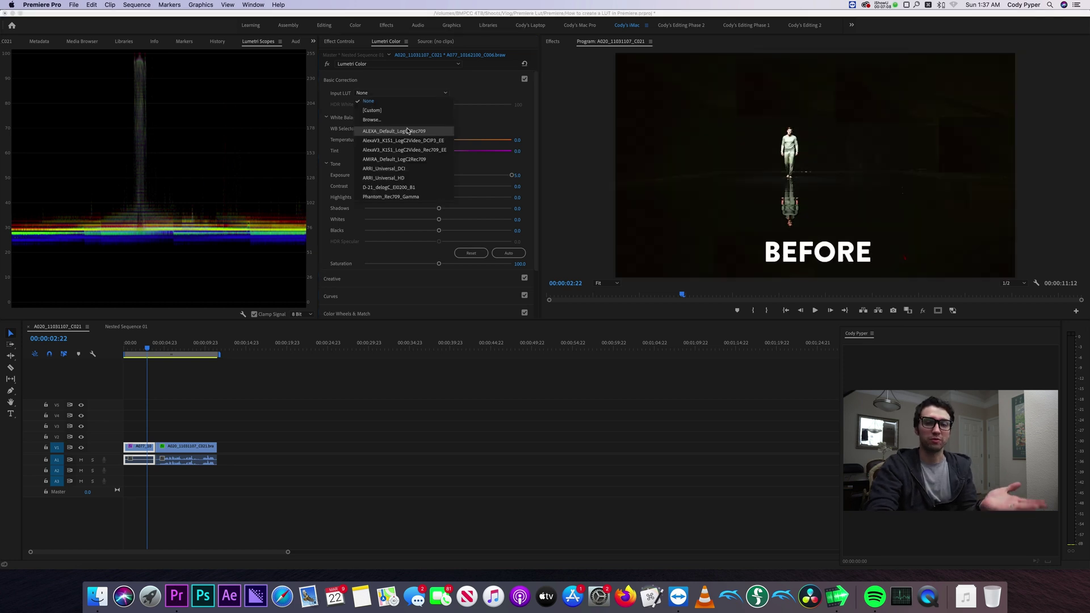
Compare the overexposed clip with the ALEXA_Default_LogC2Rec709 input LUT and with None, then close Basic Correction.
click(408, 130)
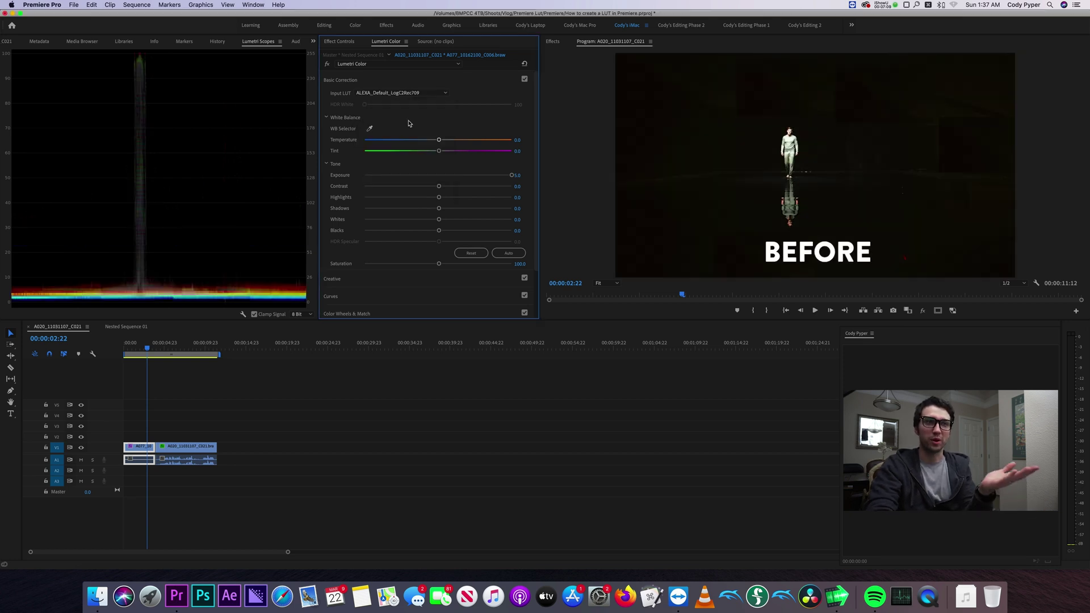
click(401, 92)
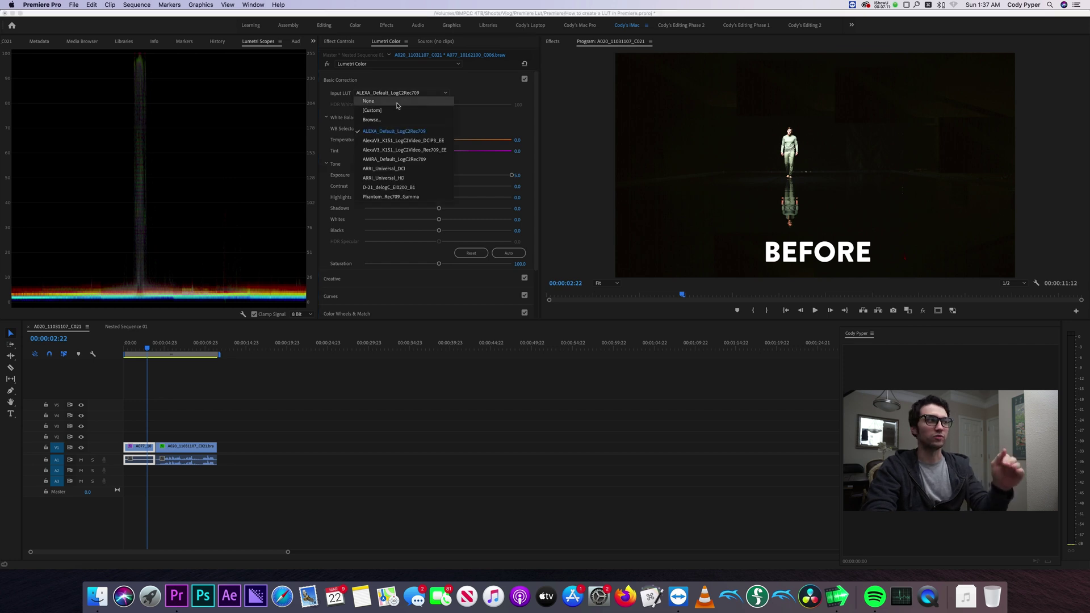
click(390, 103)
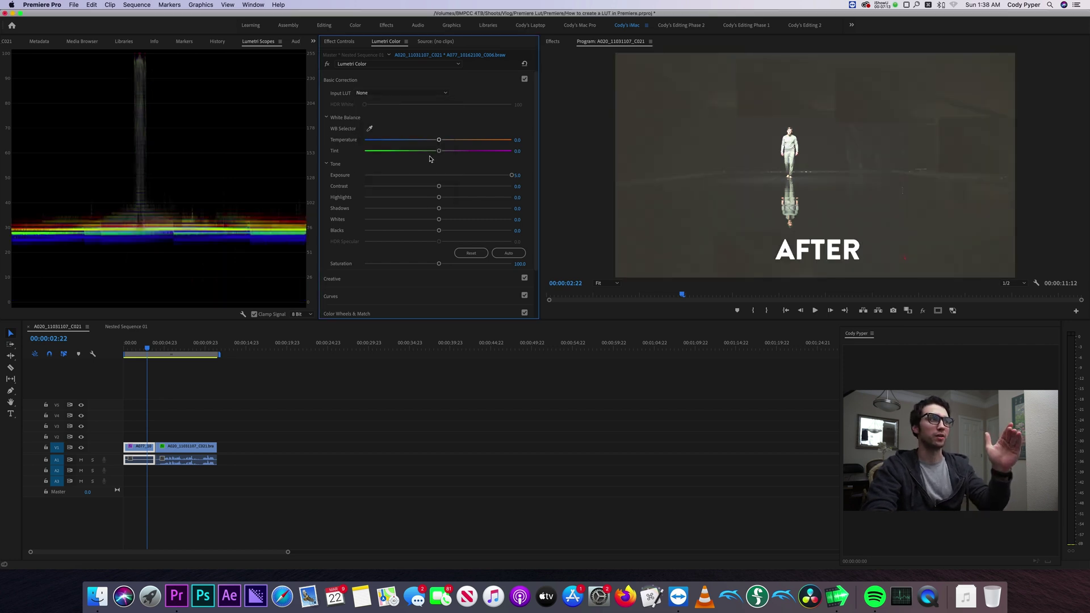
click(353, 80)
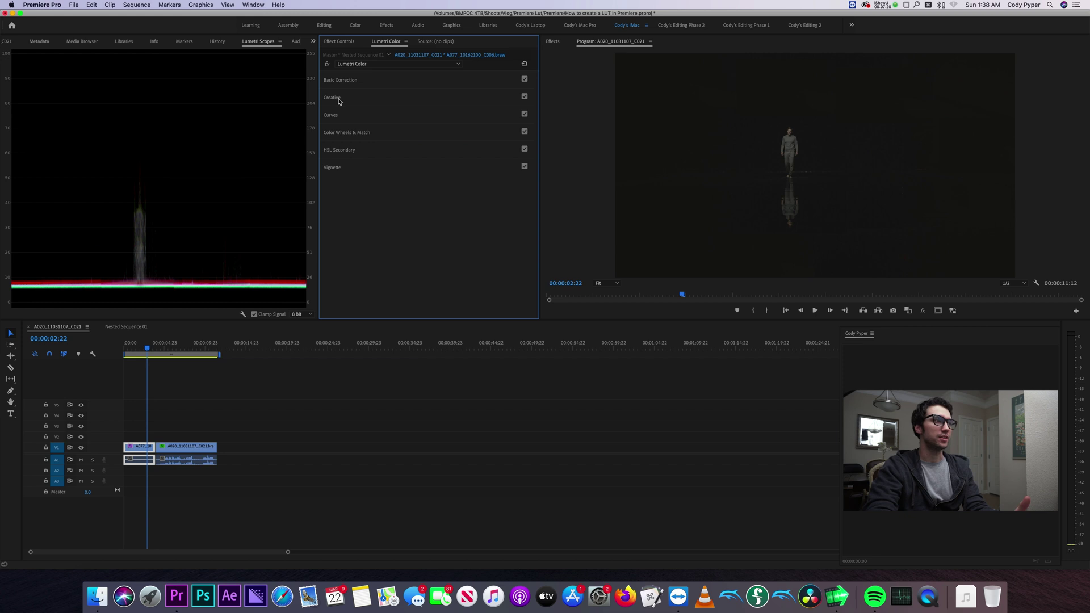
Apply the CineSpace2383sRGB6bit look in the clip's Creative settings.
click(337, 100)
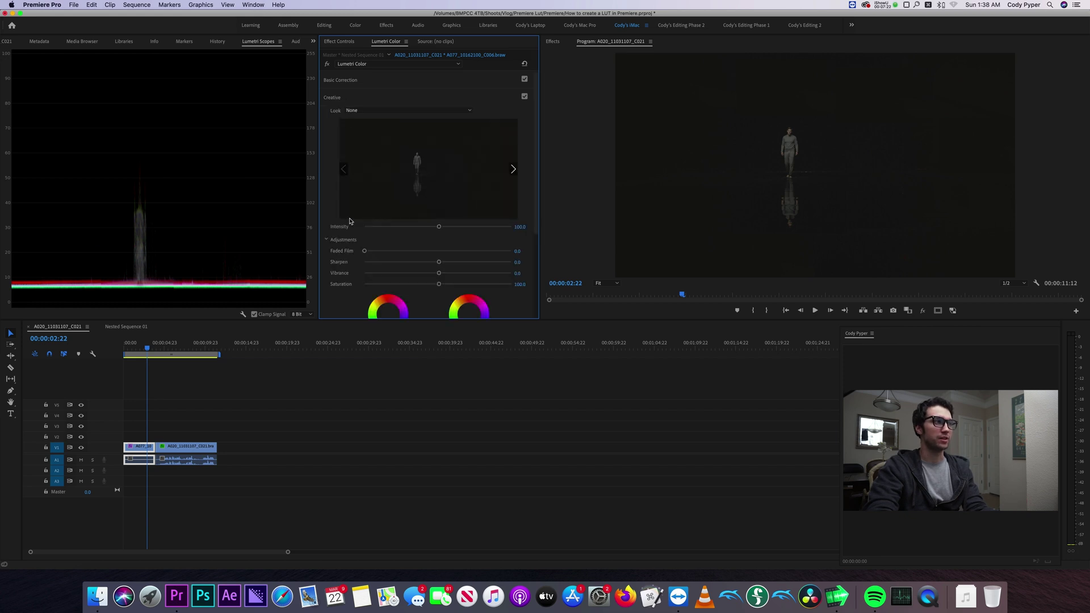
click(346, 111)
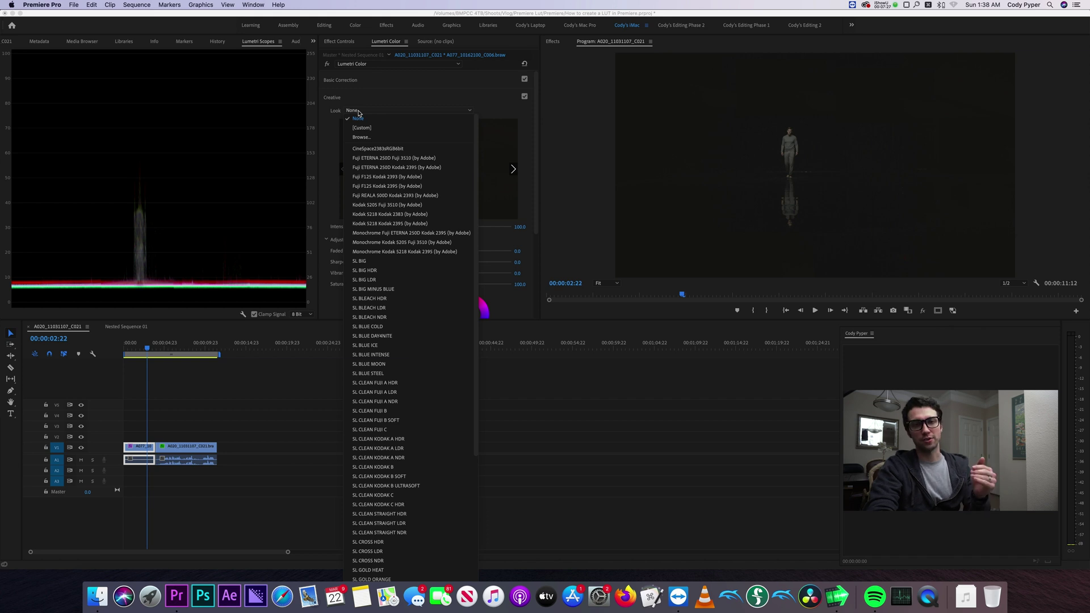
click(380, 149)
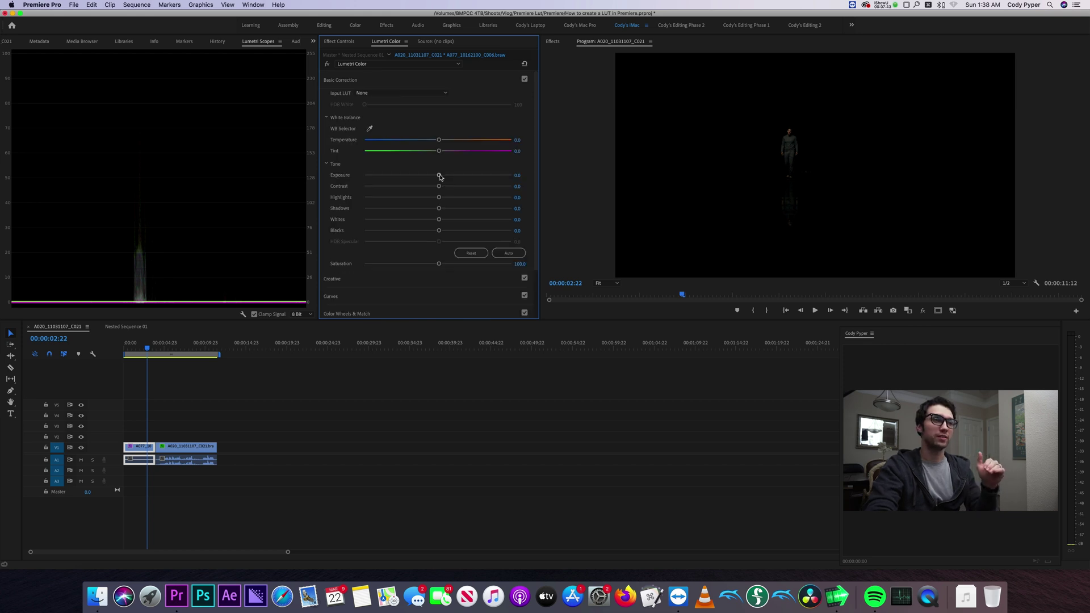
Raise the clip's Exposure to its maximum and Blacks to 12.7, and check the Creative look's Intensity.
drag(440, 177, 532, 180)
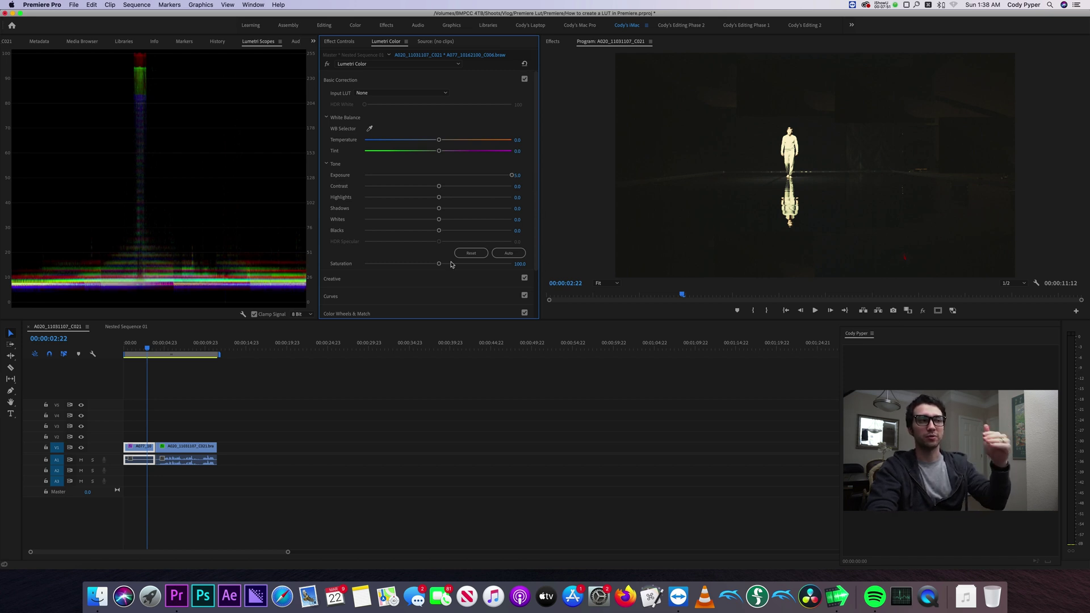
drag(438, 231, 447, 231)
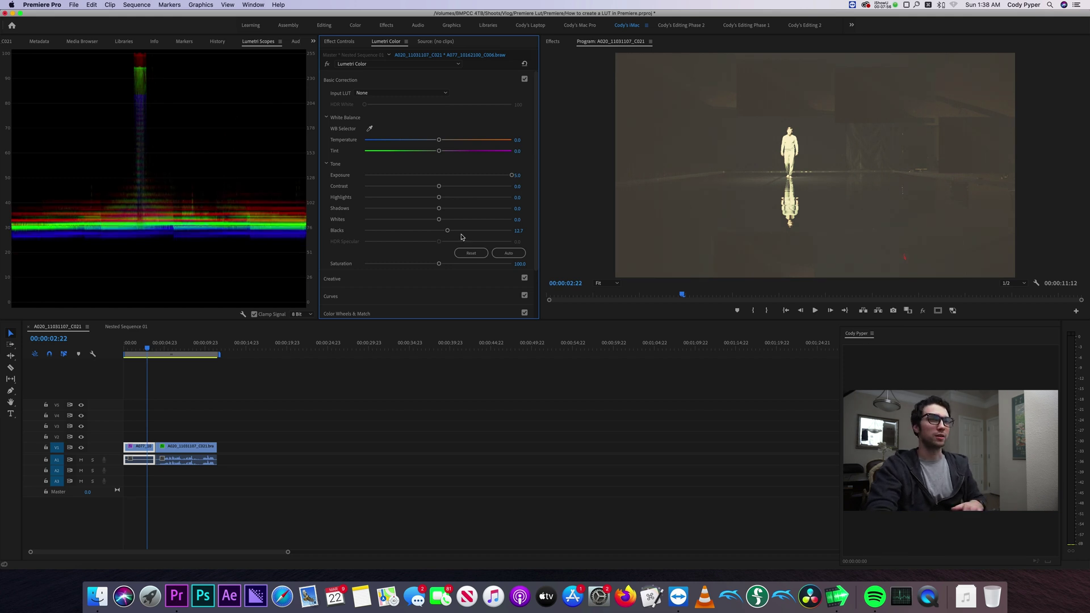
click(352, 80)
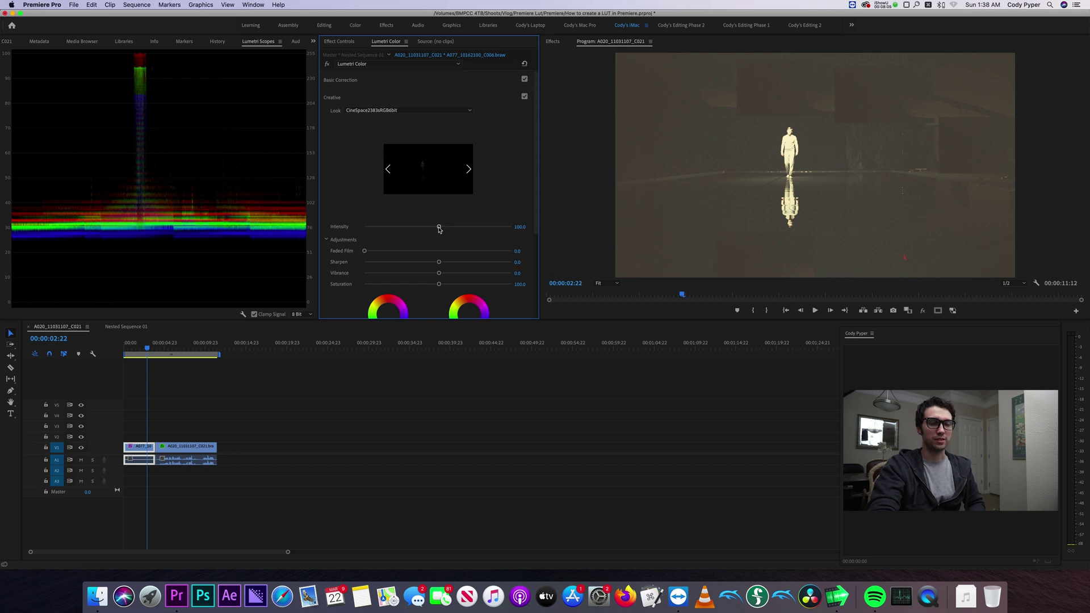
mouse_move(435, 230)
mouse_down()
mouse_move(408, 227)
mouse_move(437, 227)
mouse_up()
click(409, 79)
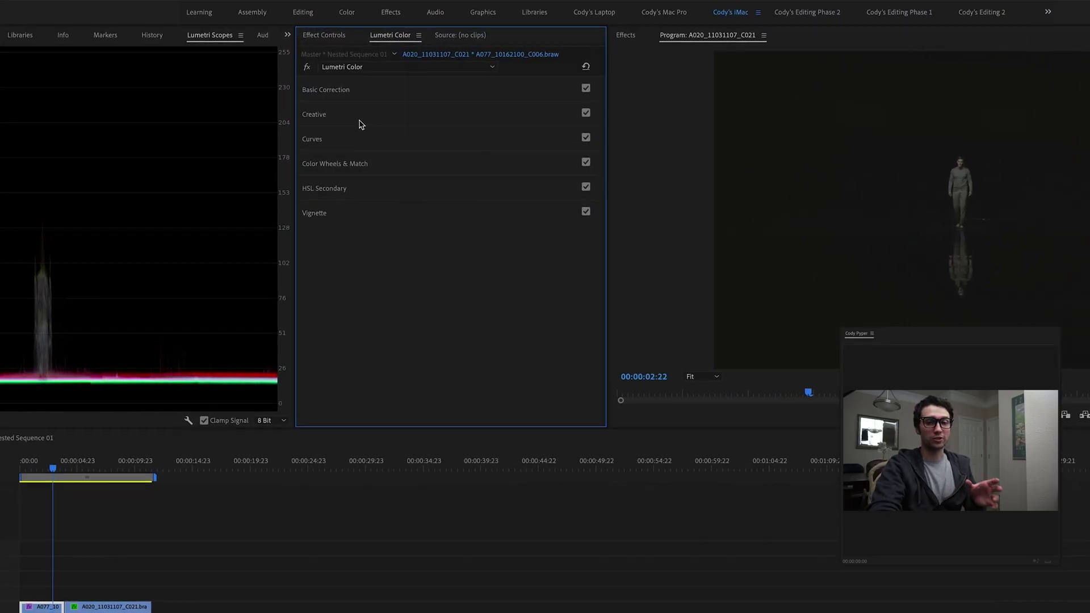
Load the custom file "Void Scene 9 LUT.look" from the LUTs folder as the clip's Creative look.
click(316, 127)
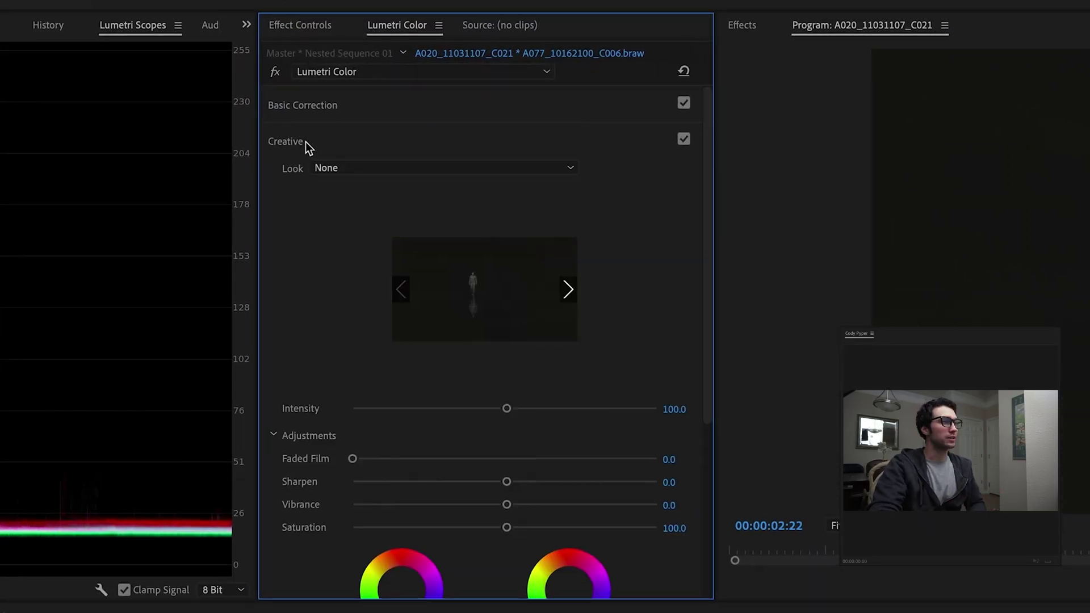
click(336, 165)
click(423, 162)
click(424, 162)
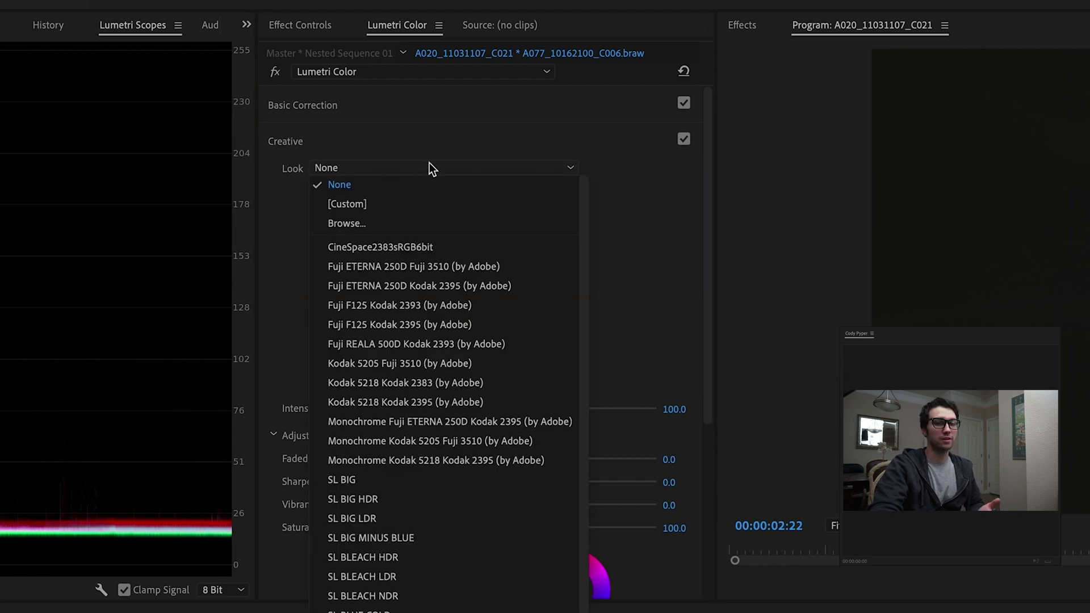
click(348, 224)
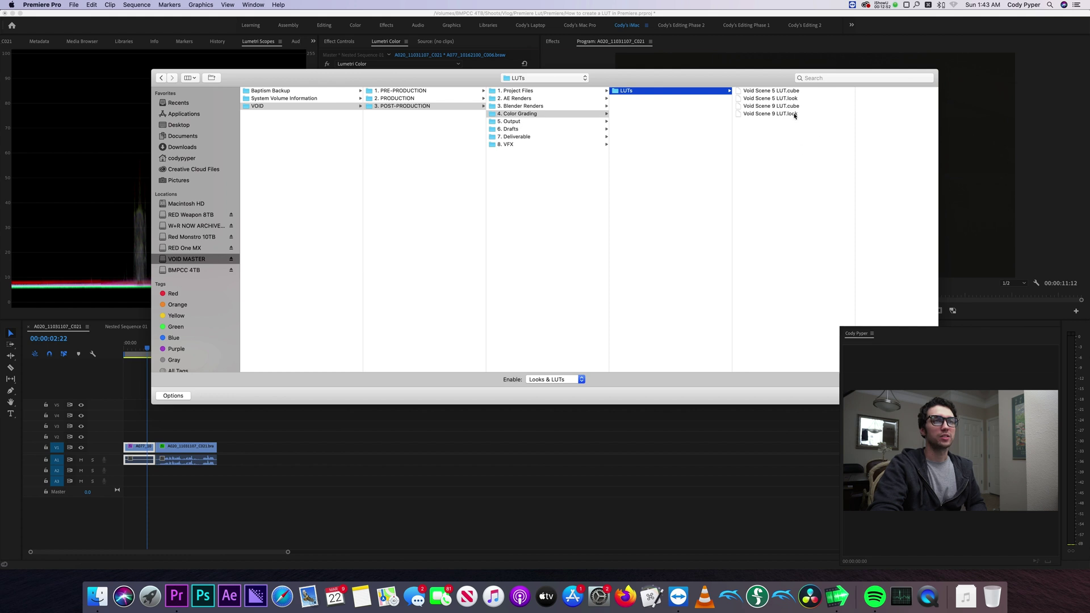
click(795, 115)
key(Return)
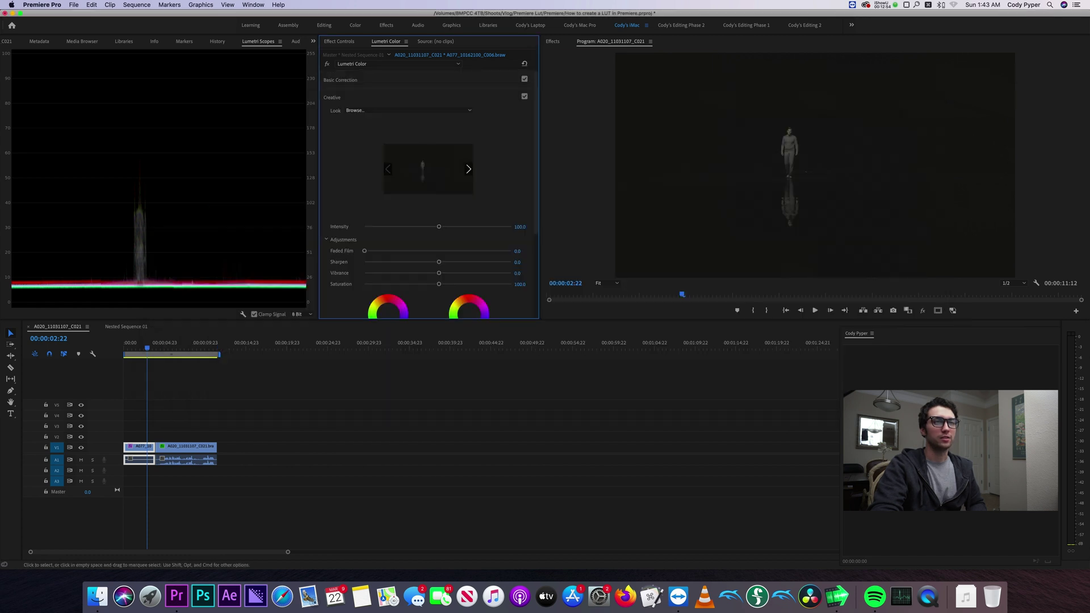
Magnify the program preview to 150% and examine the walking figure with the custom look applied.
click(608, 283)
click(619, 353)
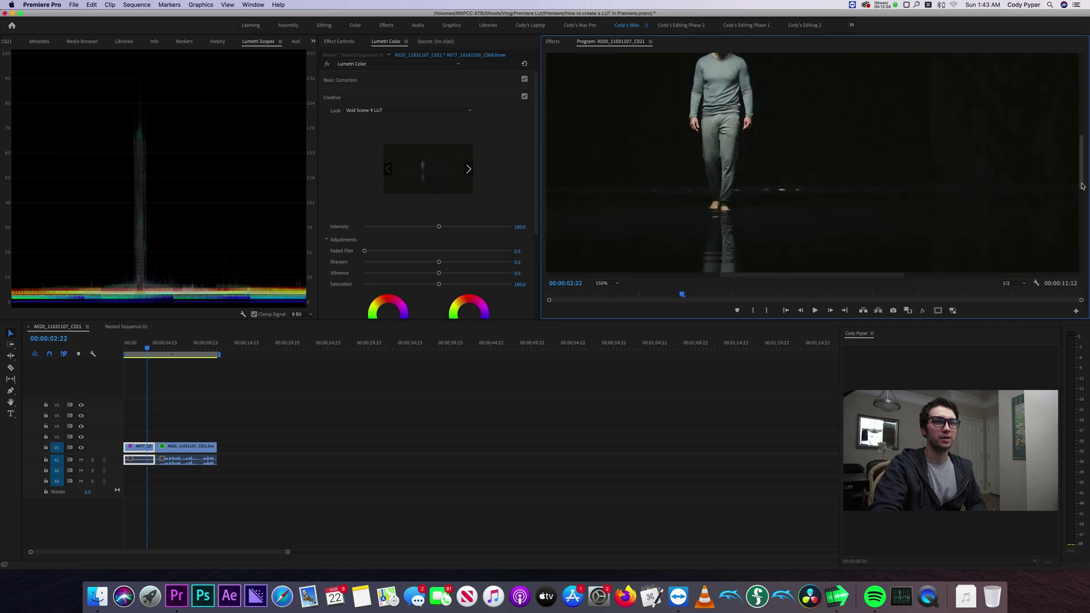
drag(1082, 165, 1082, 146)
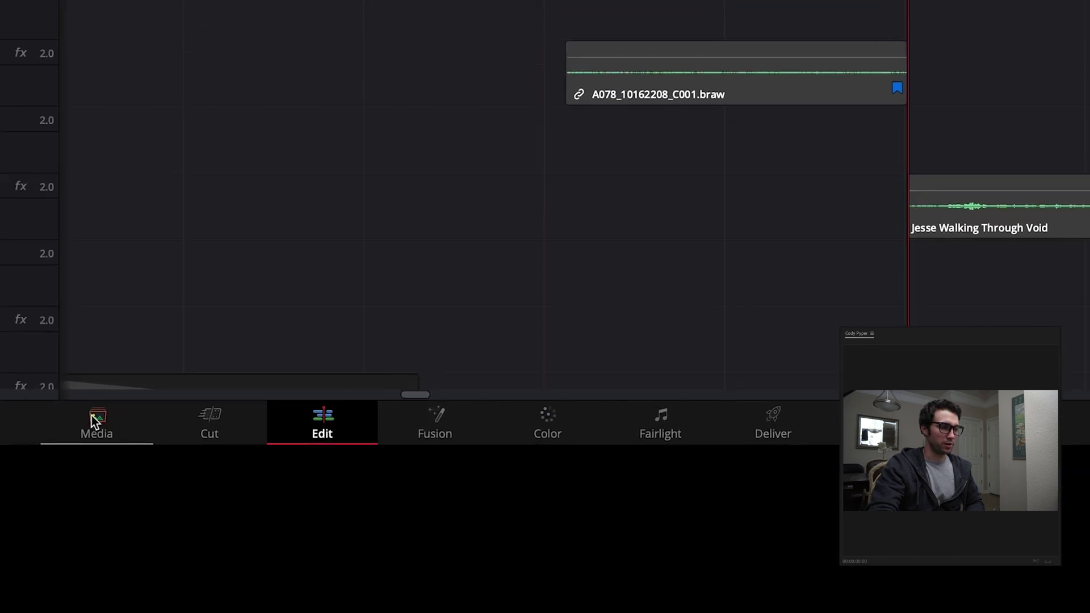
In DaVinci Resolve's Color page, generate a 33 Point Cube 3D LUT from clip 123, saved as "Void Scene 9 LUT Da Vinci" in the LUTs folder.
click(600, 580)
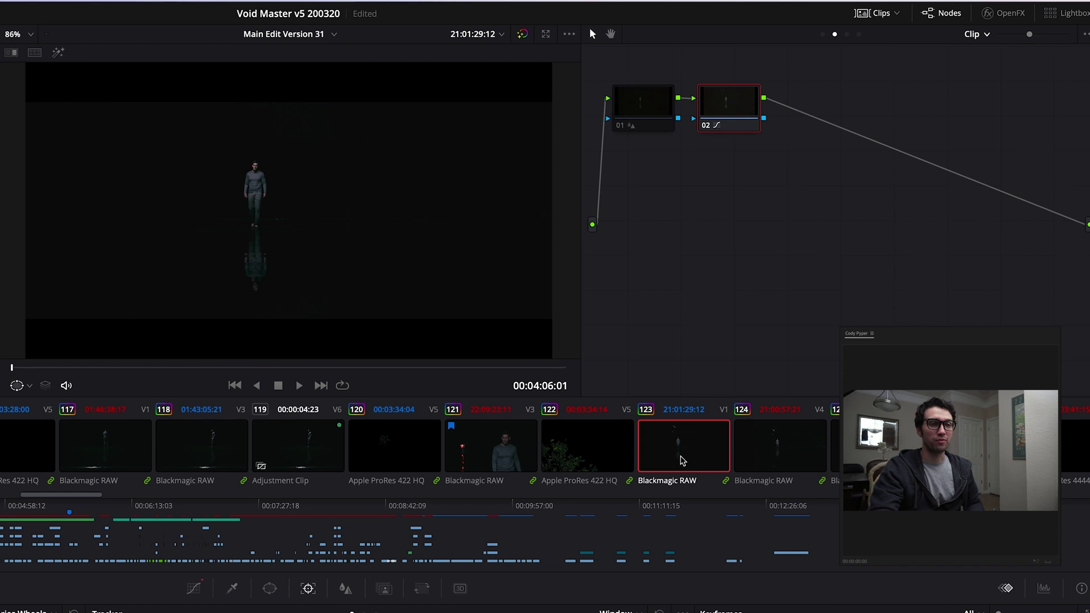
right_click(692, 451)
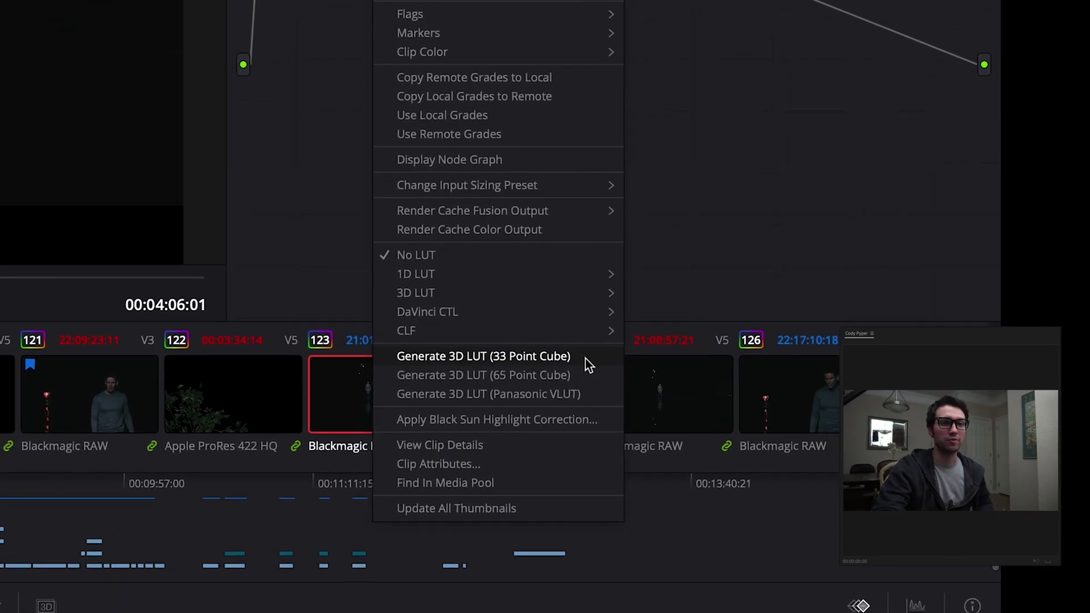
click(588, 365)
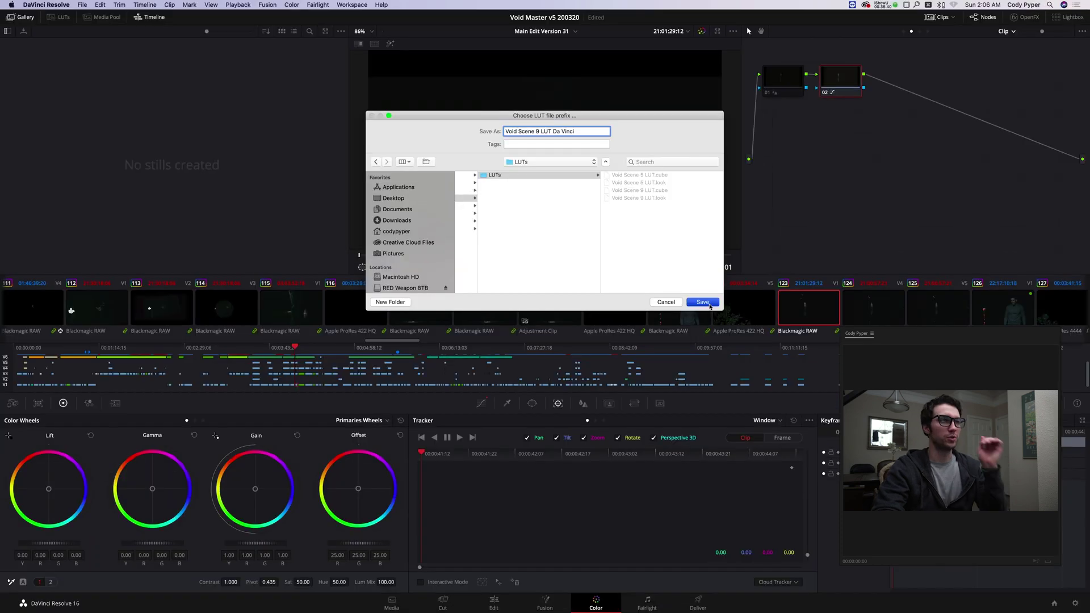
key(Return)
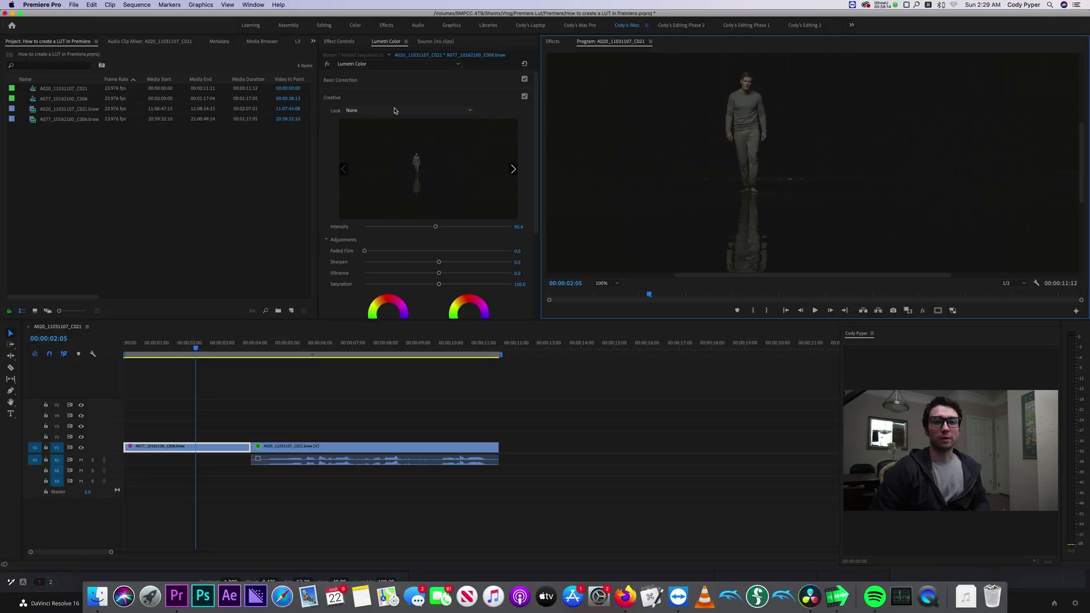
Back in Premiere Pro, load the DaVinci-generated Void Scene 9 .cube file as the clip's Creative look and inspect the figure.
click(397, 109)
click(406, 140)
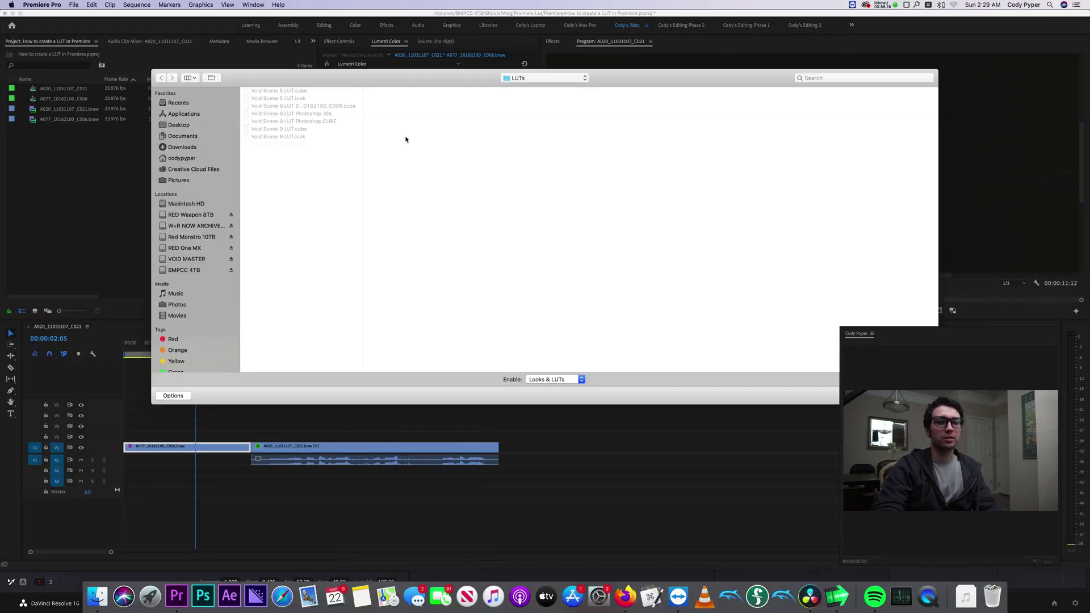
drag(362, 114, 437, 134)
double_click(323, 157)
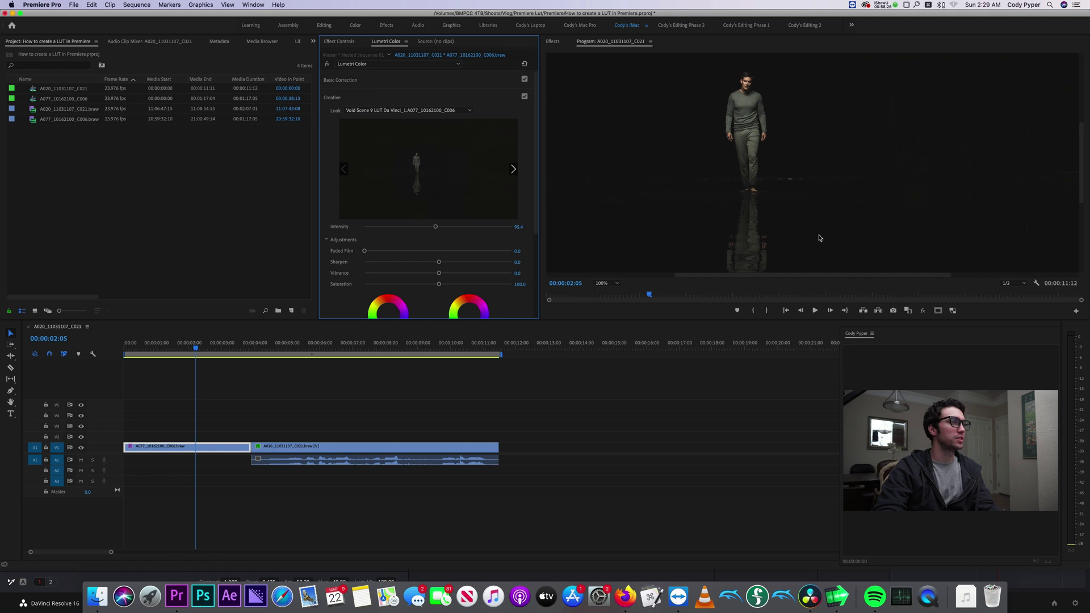
drag(1081, 146, 1081, 134)
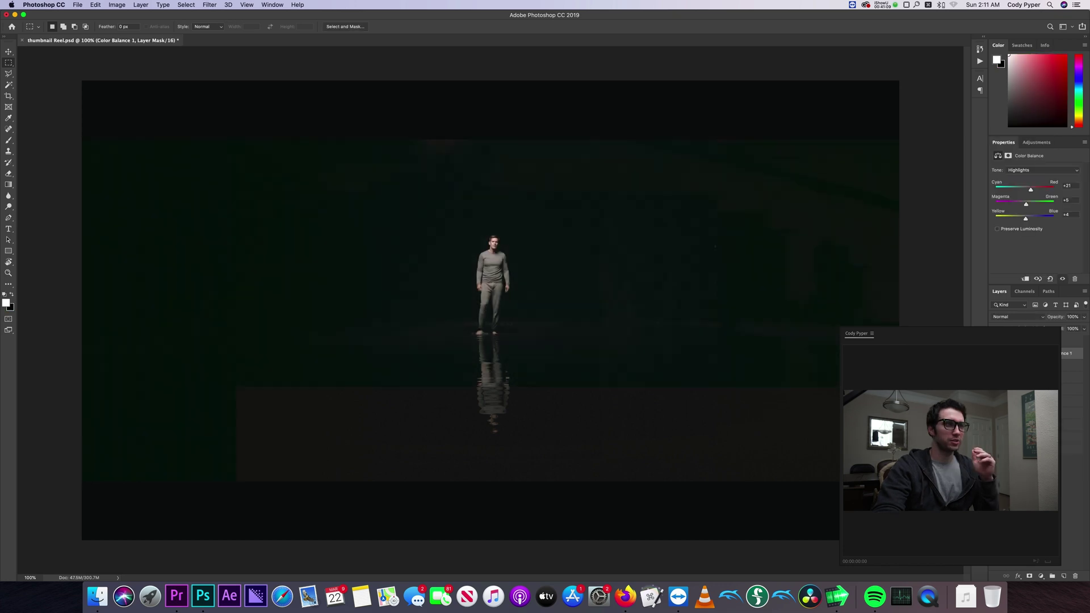
In Photoshop, export the grade as 3DL and CUBE color lookup tables named "Void Scene 9 LUT Photoshop.lut" in the LUTs folder.
click(79, 5)
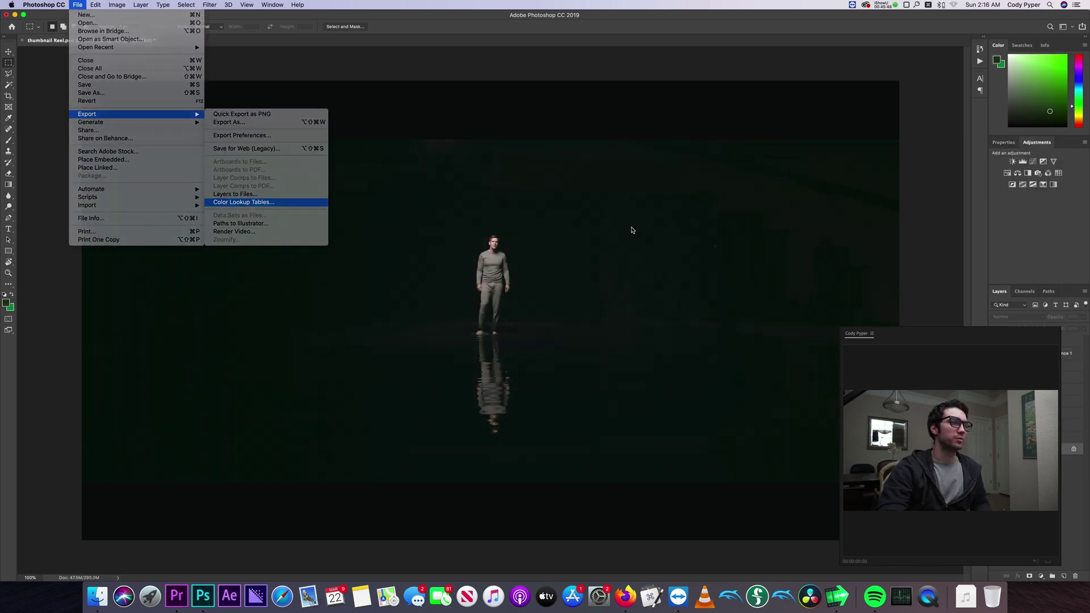
key(Return)
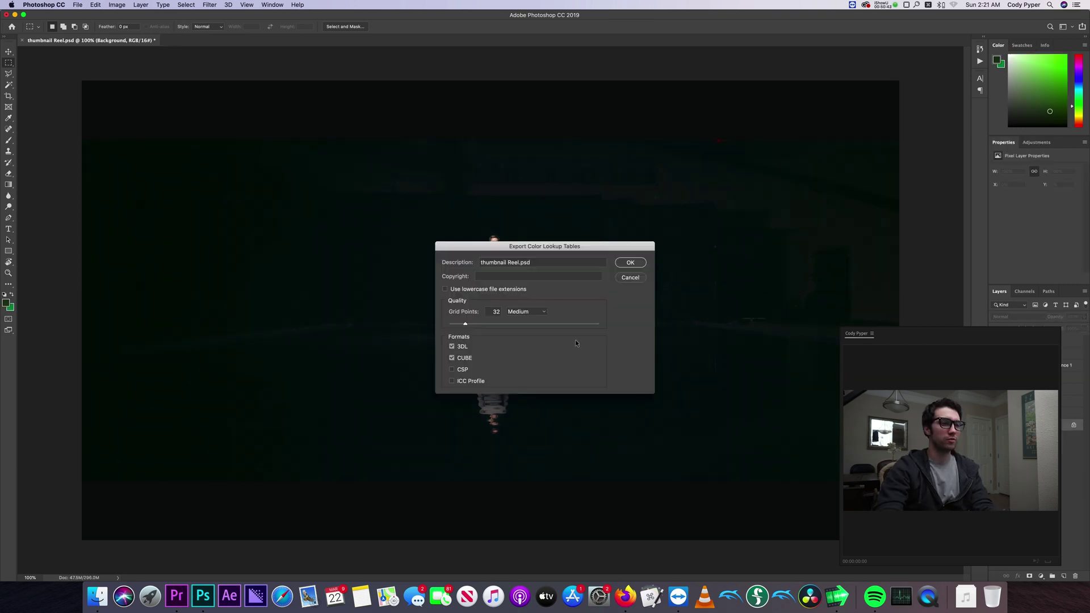
click(528, 311)
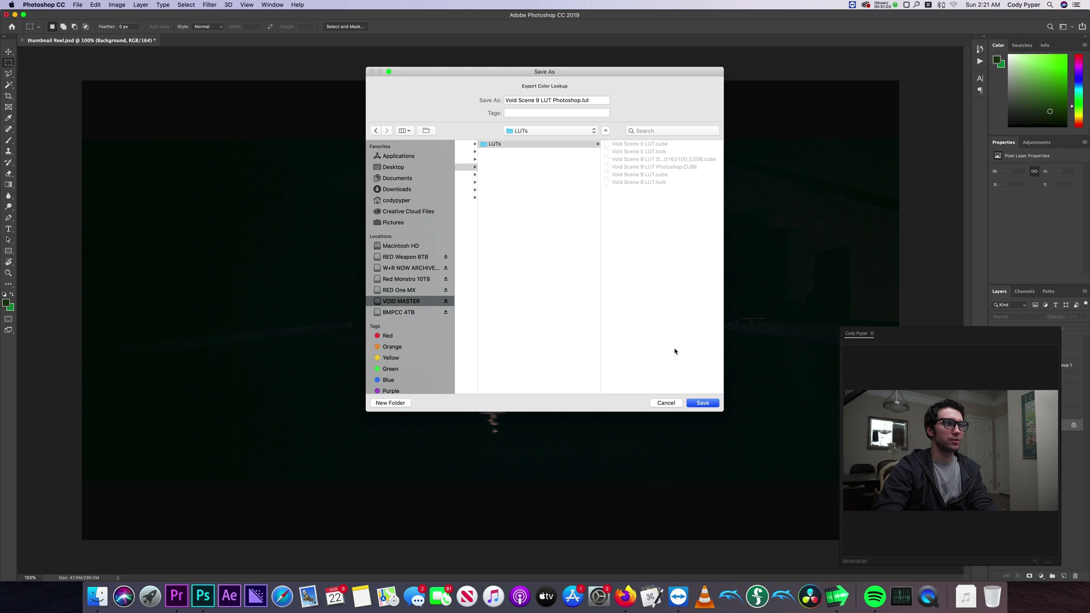
click(703, 402)
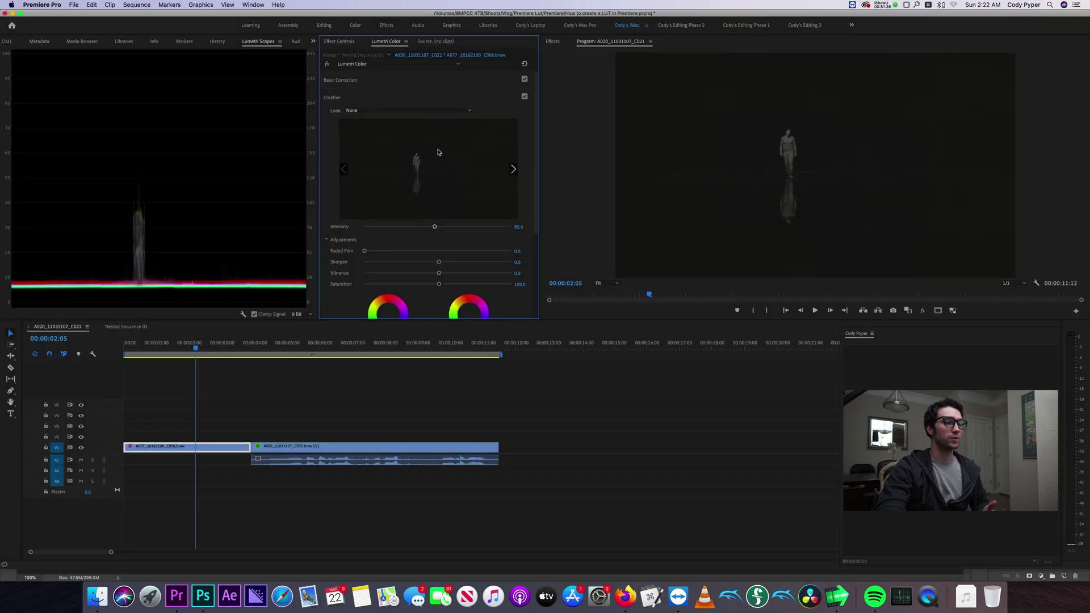
In Premiere Pro, load "Void Scene 9 LUT Photoshop.3DL" as the clip's Creative look and inspect the figure at 200%.
click(433, 110)
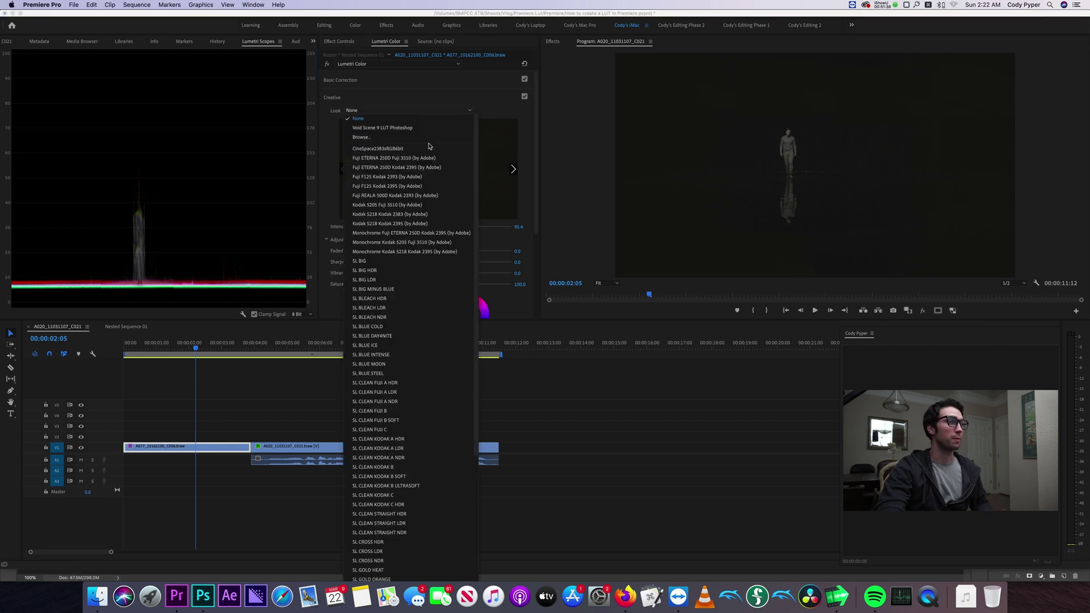
click(431, 138)
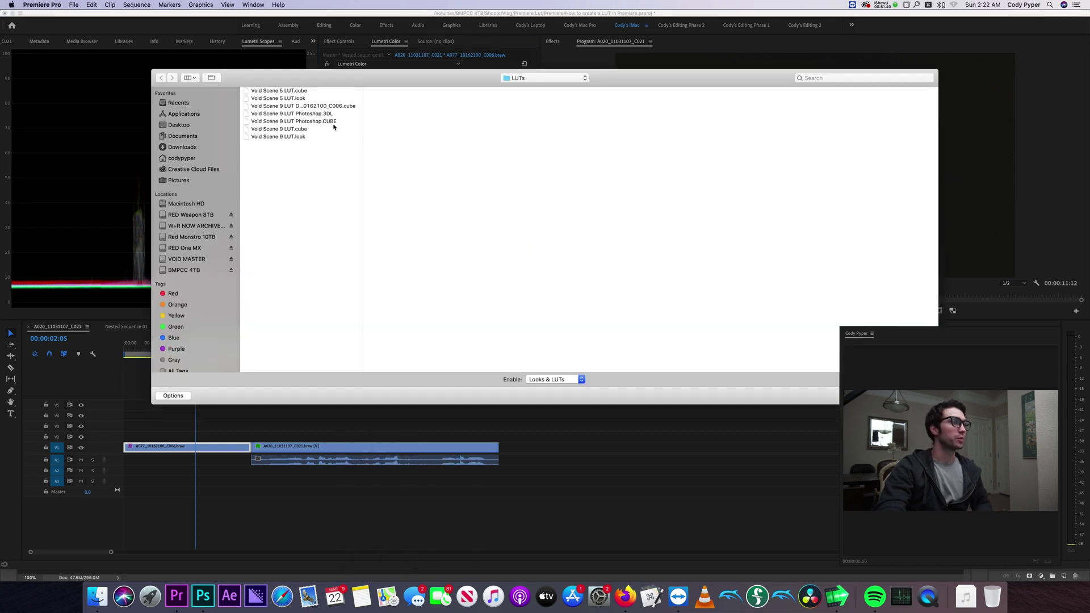
click(320, 114)
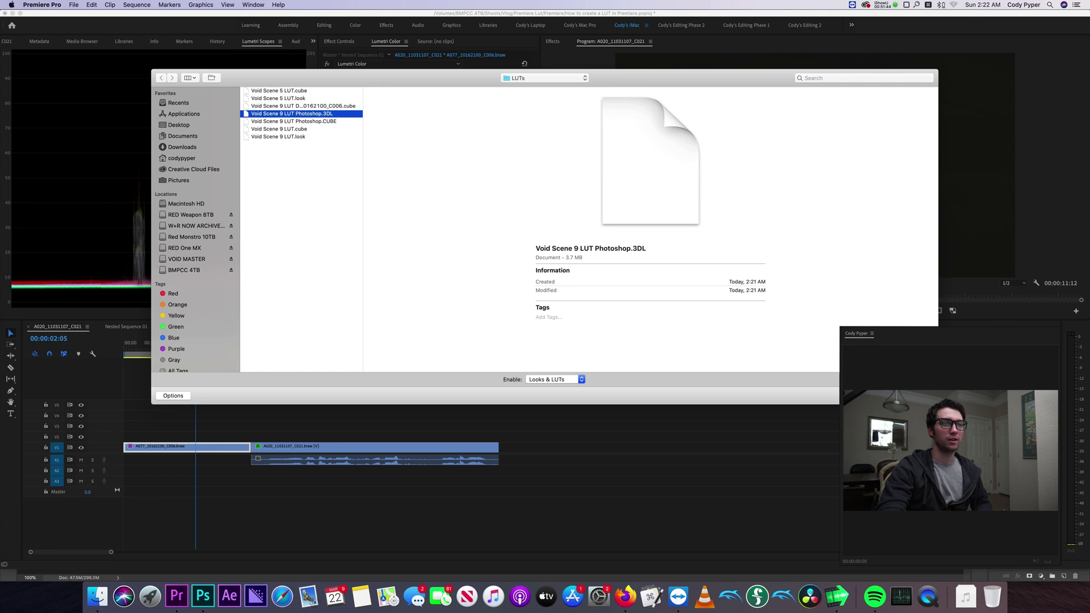
key(Return)
click(613, 283)
click(608, 359)
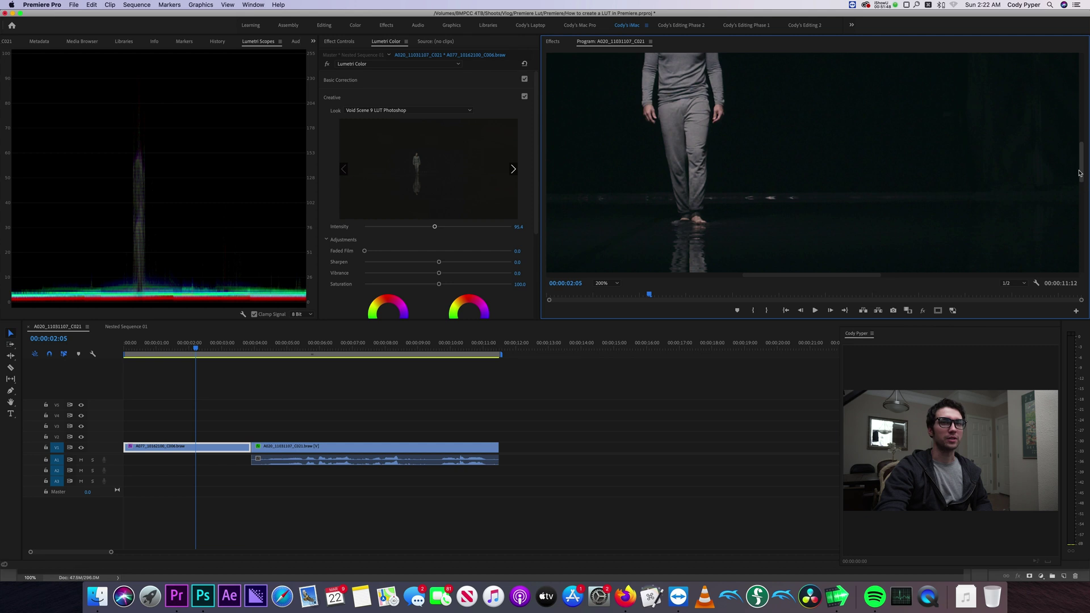
drag(1080, 171, 1078, 145)
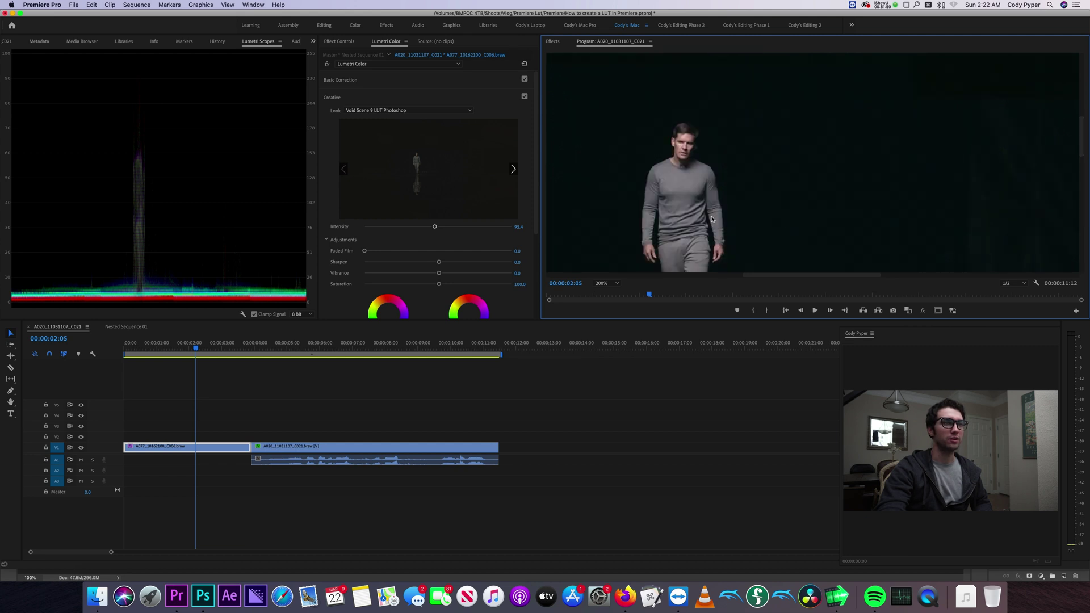